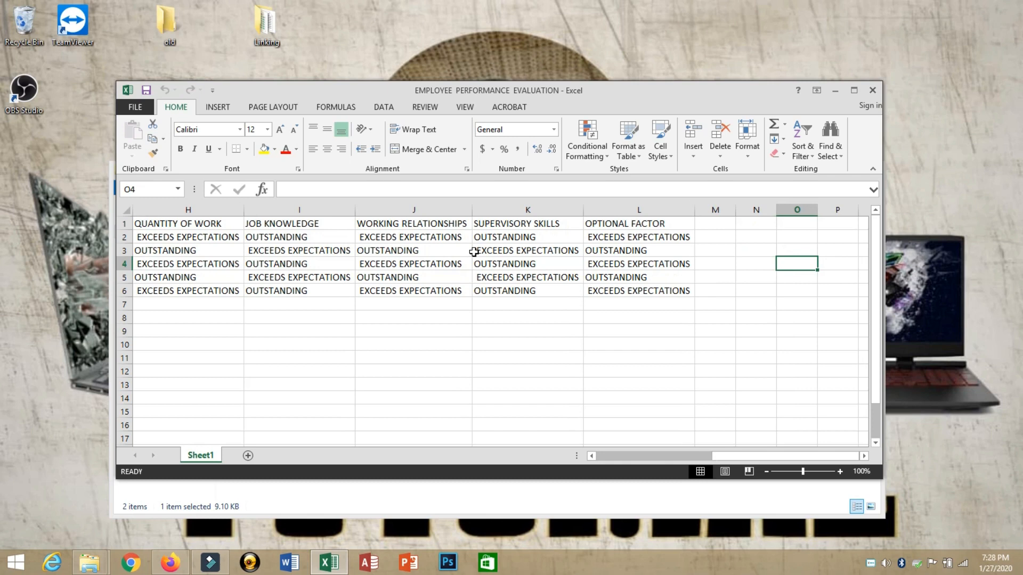
Step: Review the employee records and select rows 2 to 12 in the workbook
key(Left)
key(Left)
key(Left)
key(Left)
key(Left)
key(Left)
key(Left)
key(Left)
key(Left)
key(Left)
key(Left)
key(Left)
key(Left)
key(Left)
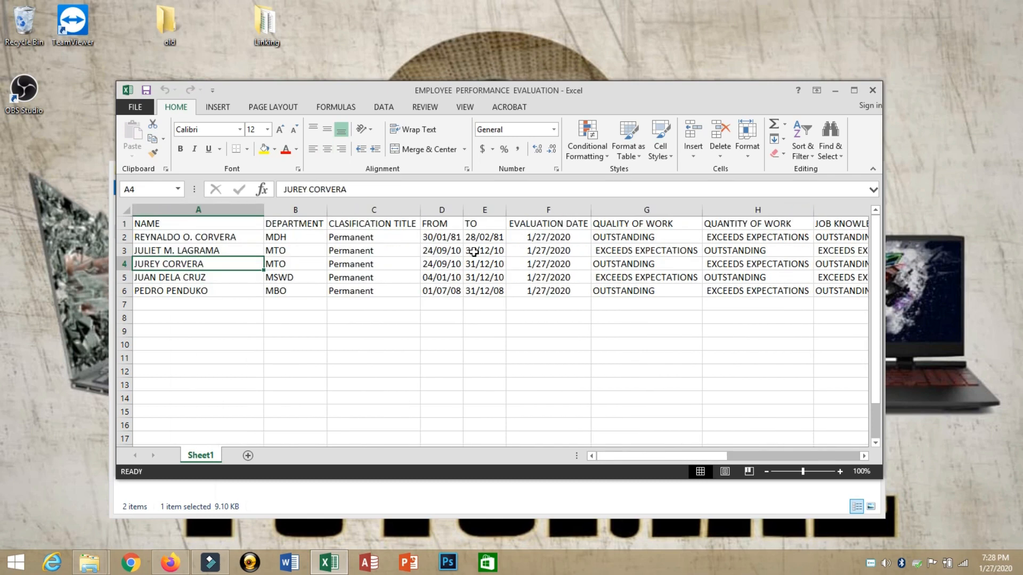
key(Up)
key(Up)
key(Up)
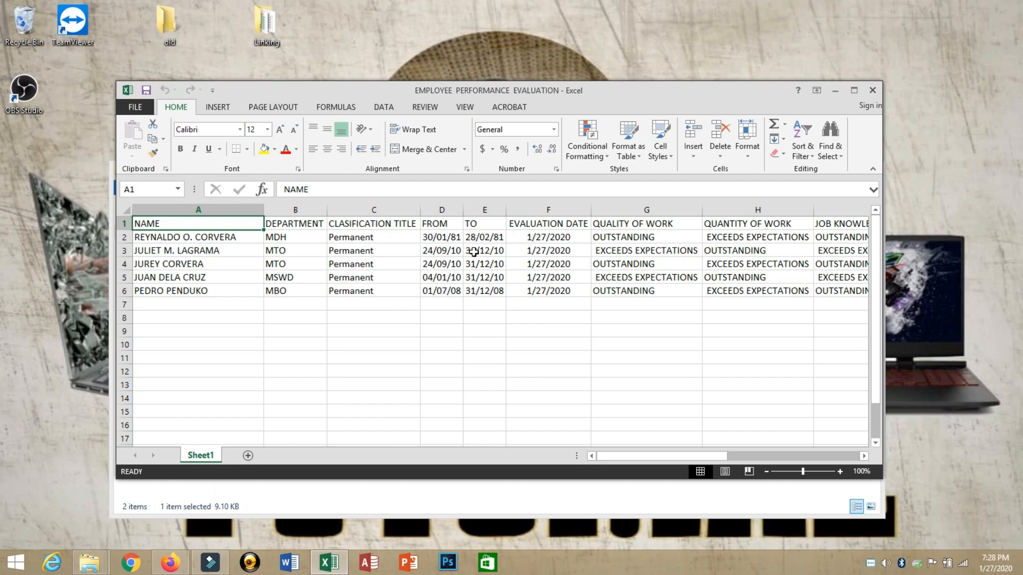
key(Down)
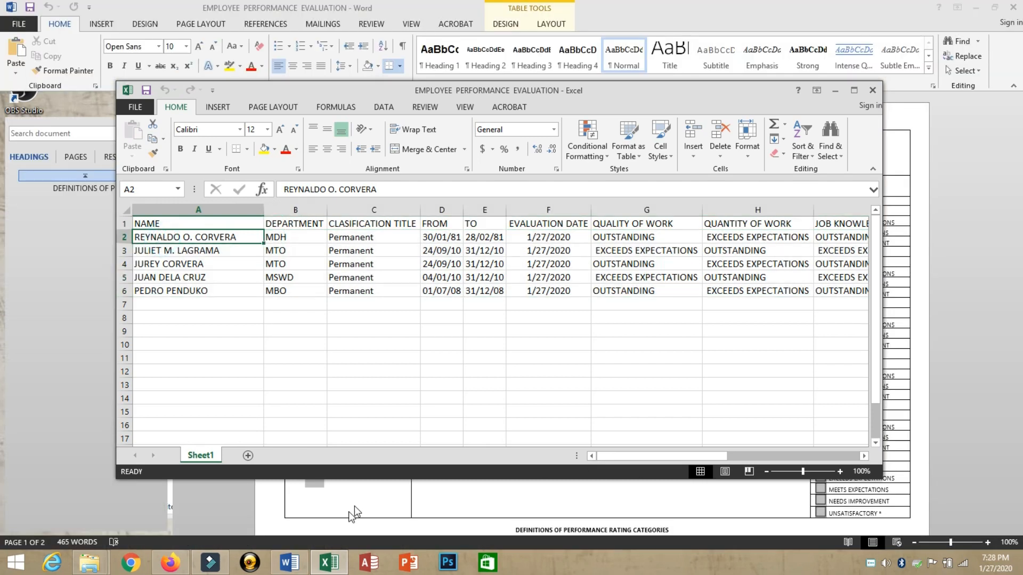
click(356, 509)
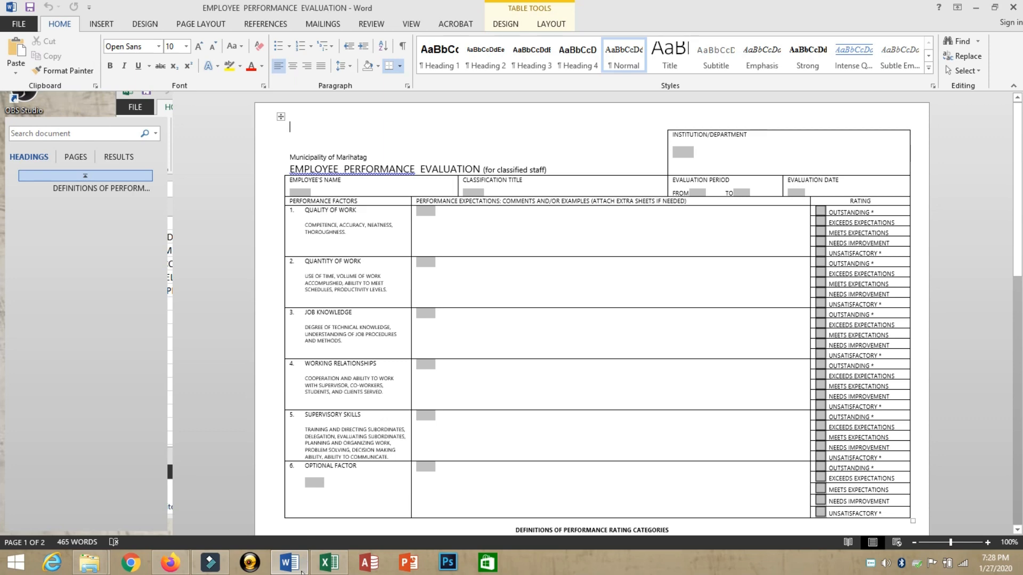
click(330, 569)
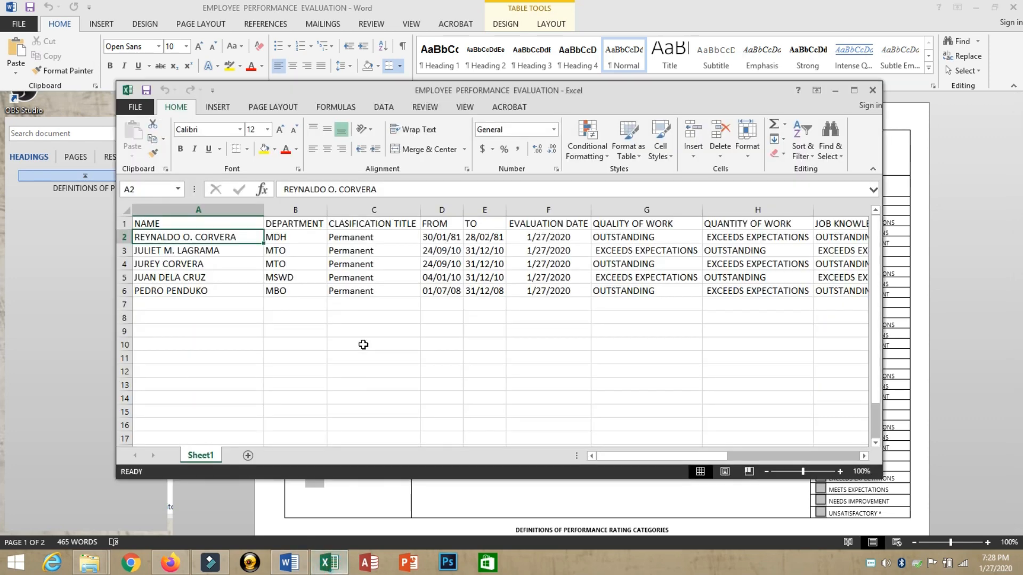
click(127, 237)
drag(129, 237, 131, 366)
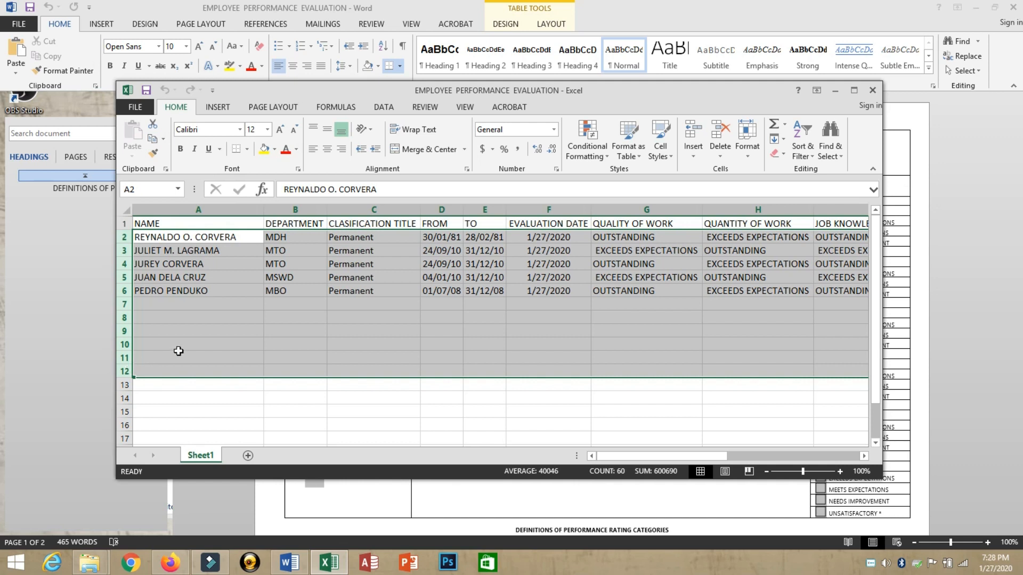
Step: Close the Excel workbook and bring up the Linking folder window
click(349, 517)
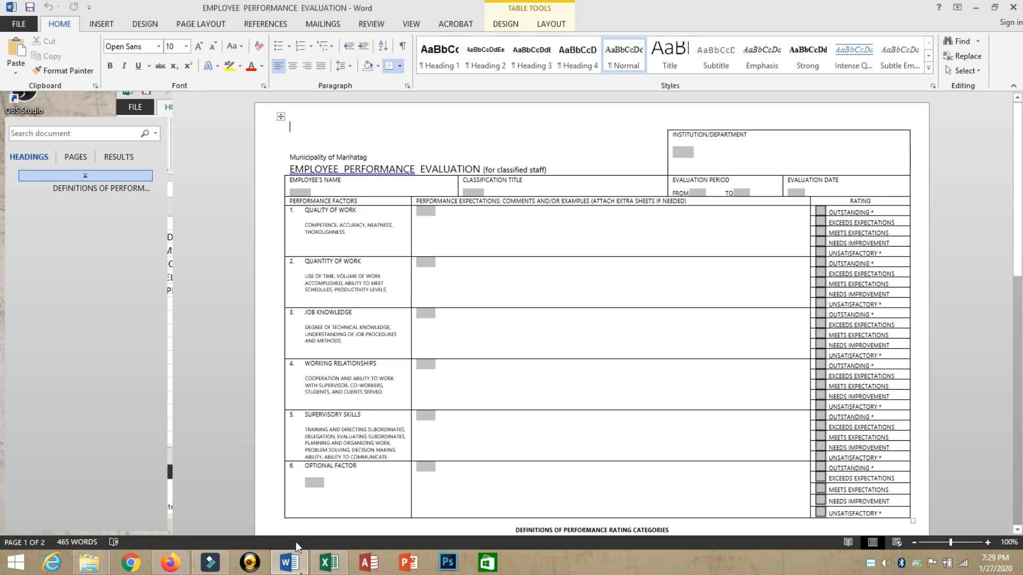
click(346, 569)
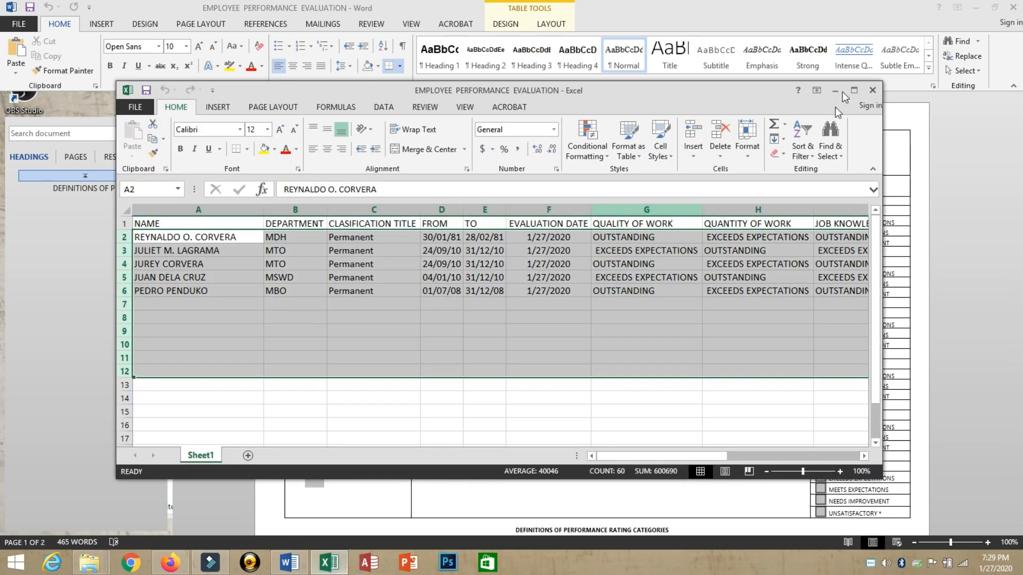
click(872, 90)
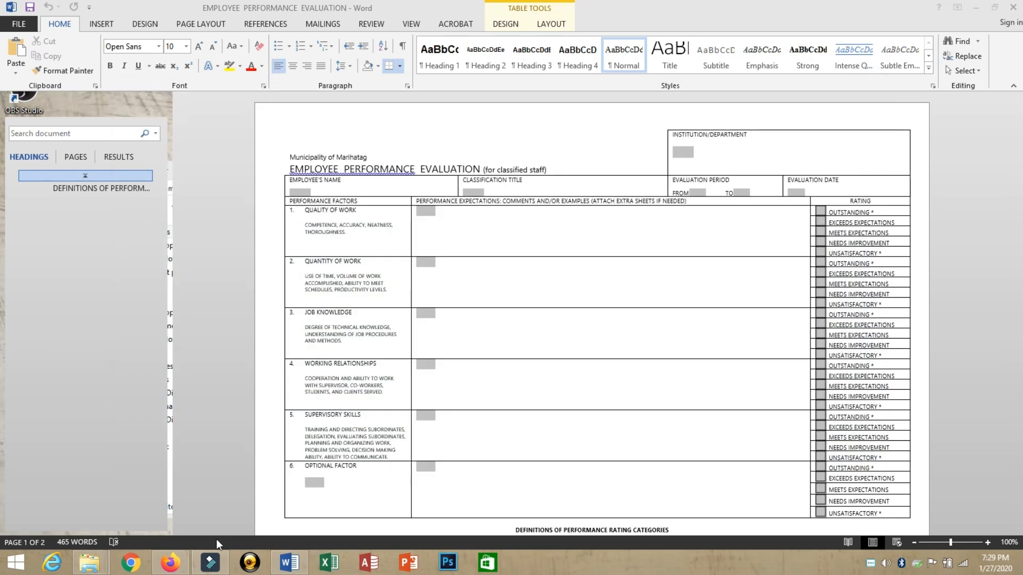
click(89, 563)
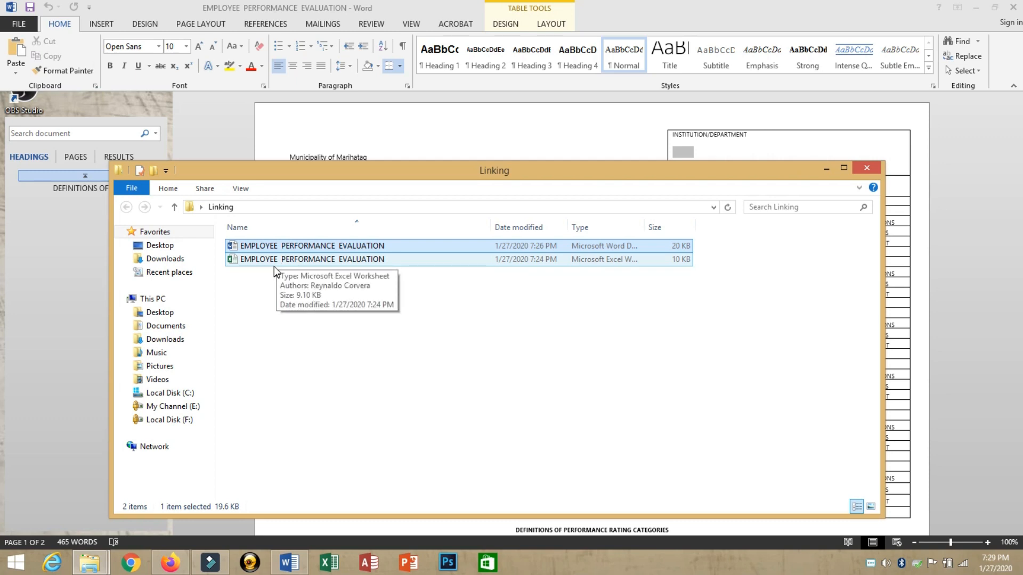
Step: Open the EMPLOYEE PERFORMANCE EVALUATION workbook from Linking and look through its records
double_click(274, 264)
click(9, 142)
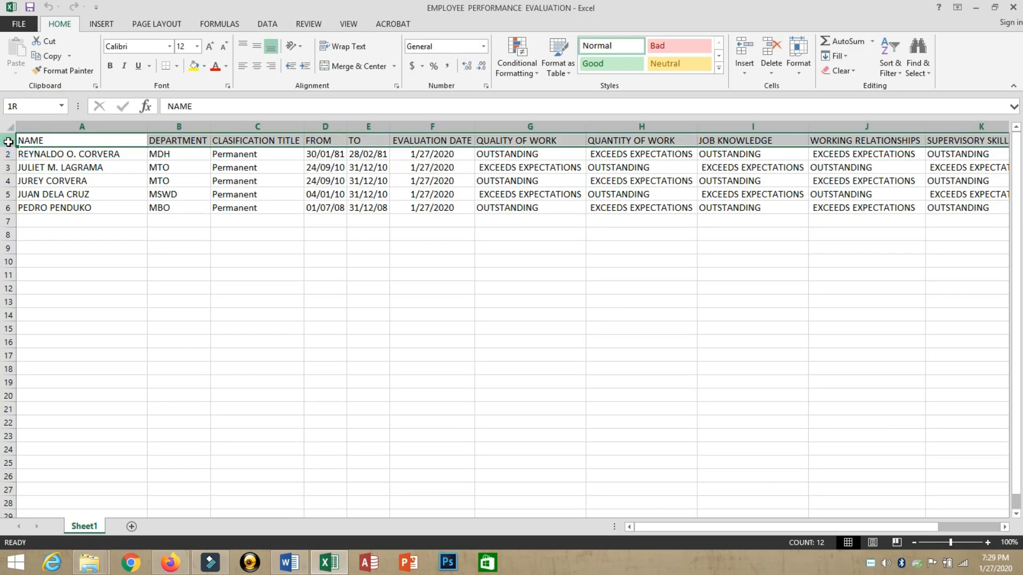
drag(9, 142, 10, 223)
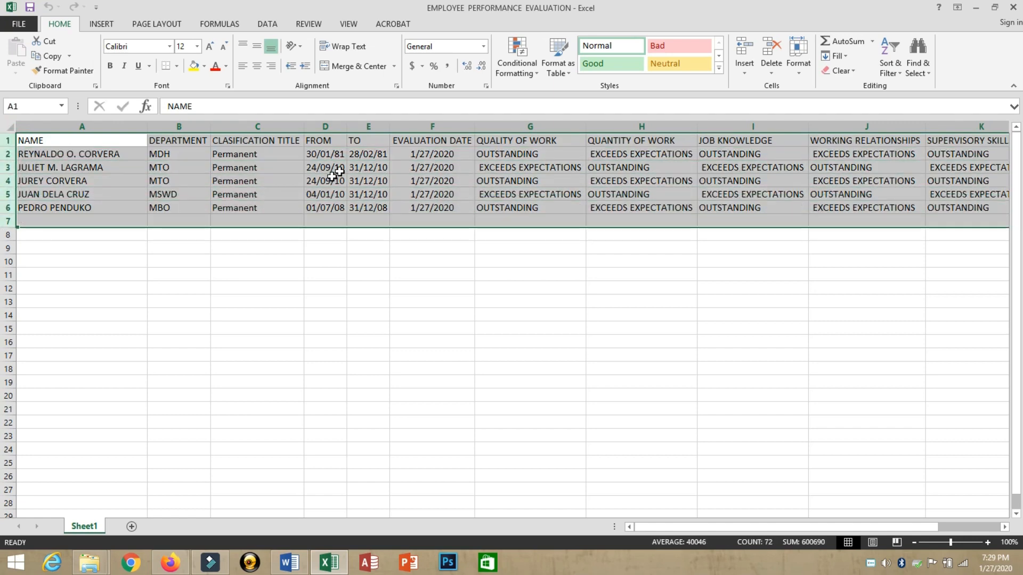
click(394, 156)
key(Right)
key(Right)
key(Right)
key(Right)
key(Right)
key(Right)
key(Right)
key(Right)
key(Right)
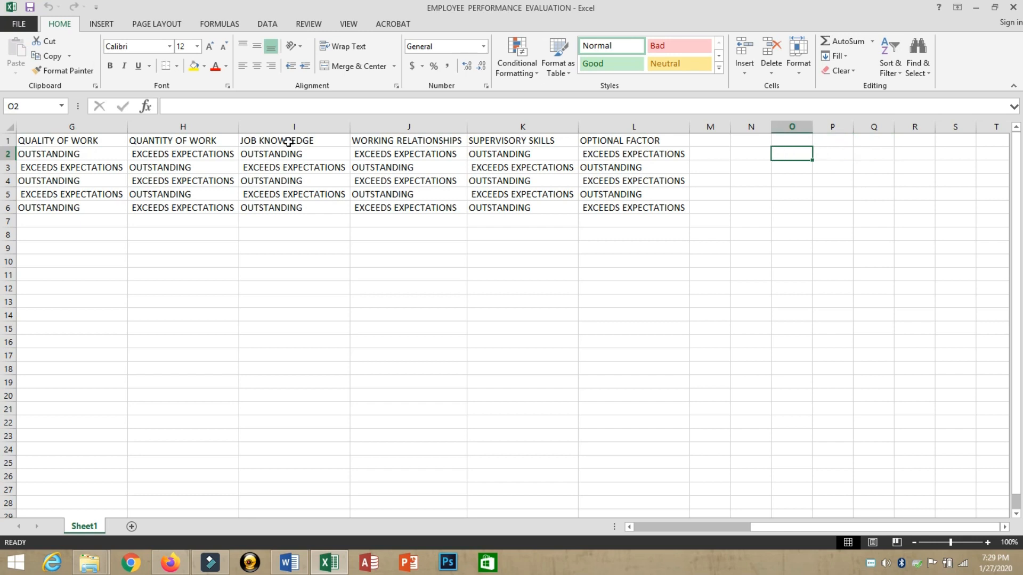
key(Home)
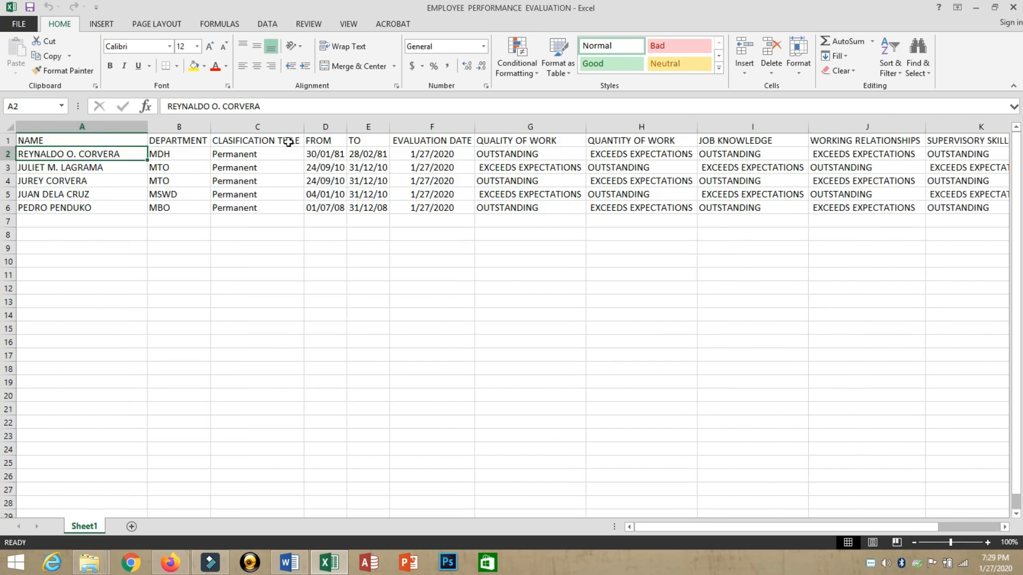
key(Down)
key(Down)
key(Down)
key(Down)
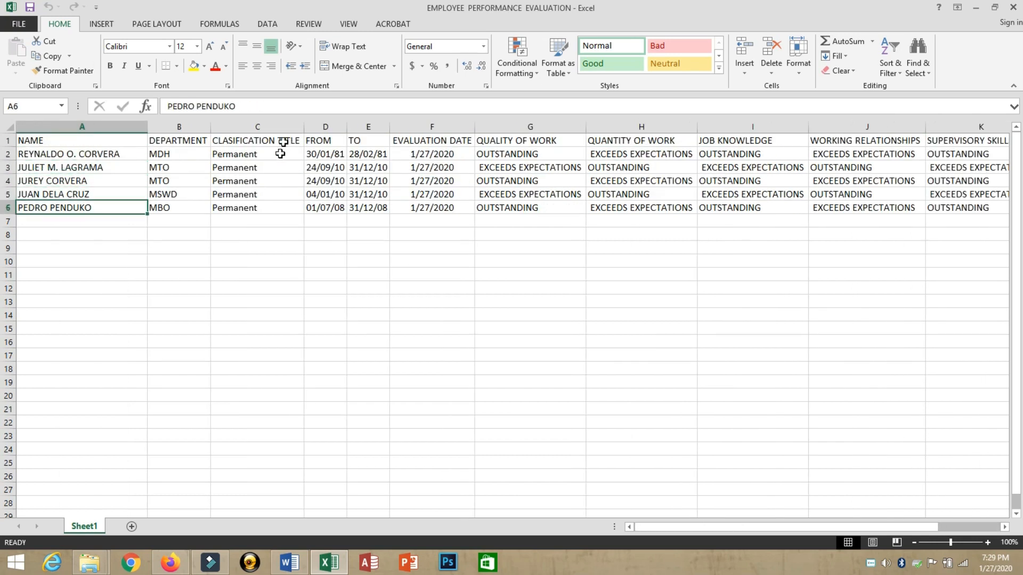
Step: Check the Word form's Employee's Name field, then select the workbook's header row
click(289, 562)
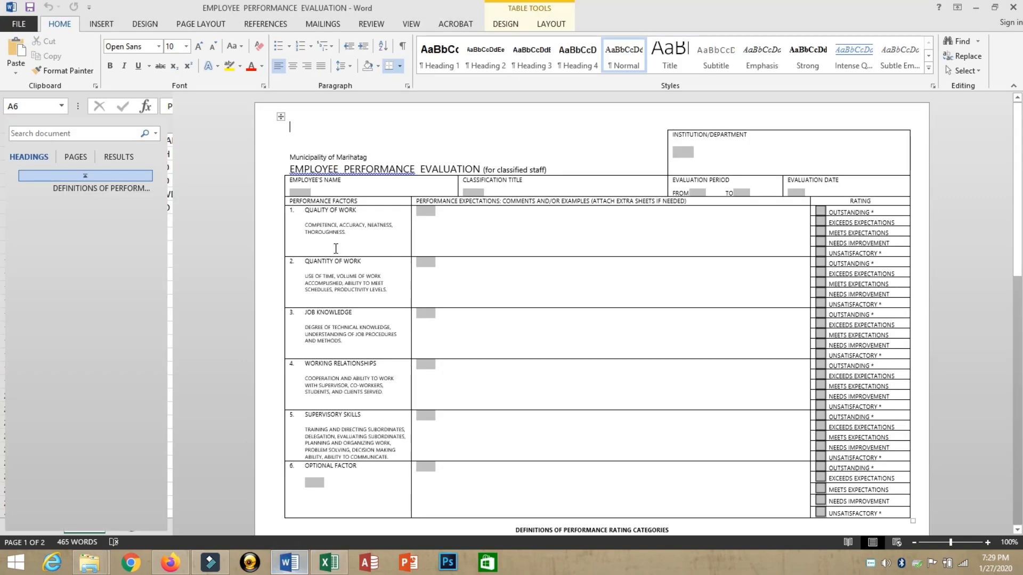
click(391, 191)
click(328, 562)
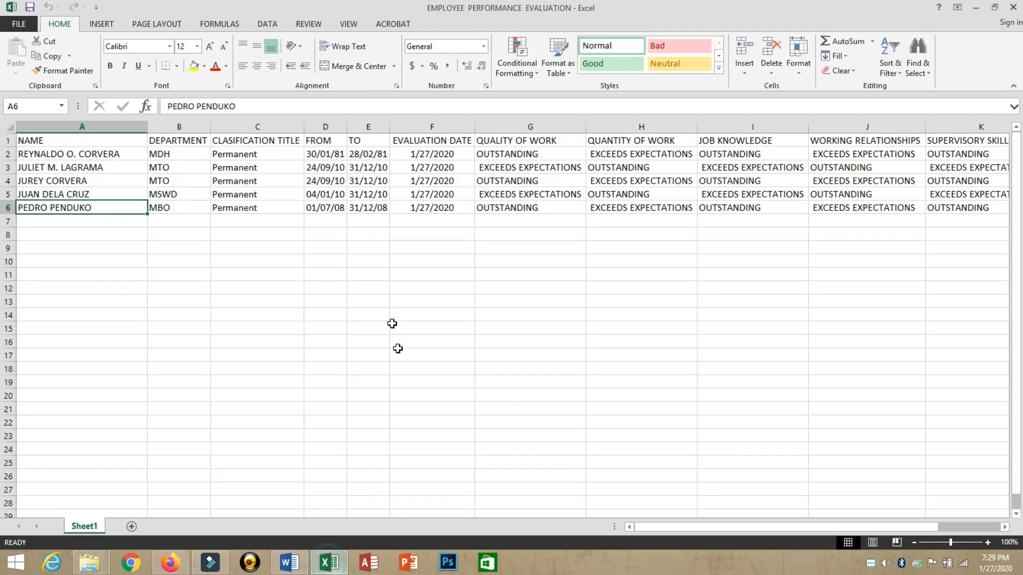
click(86, 144)
click(8, 140)
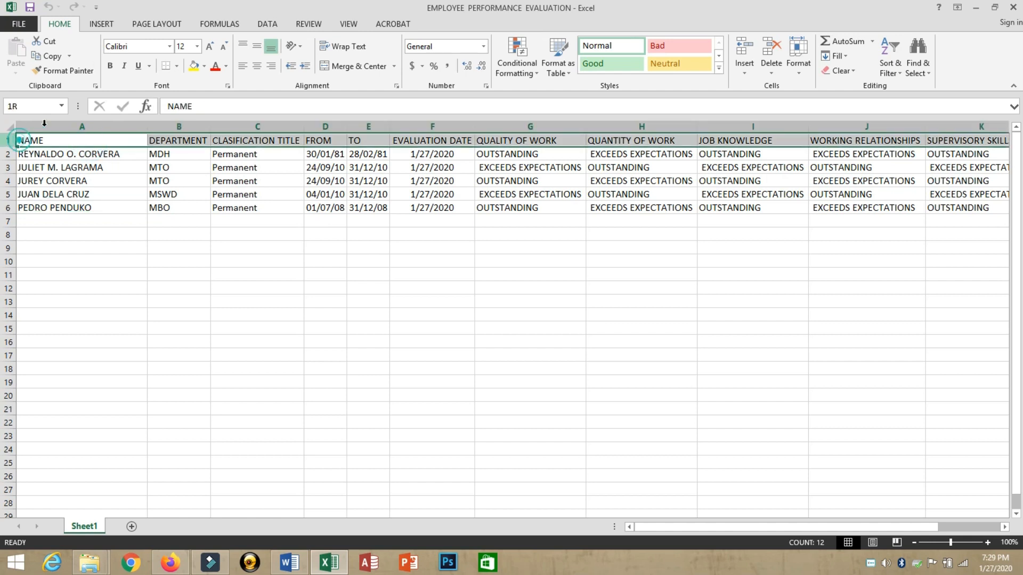
Step: Make the header row yellow and bold, and widen DEPARTMENT, CLASIFICATION TITLE and FROM columns
click(194, 66)
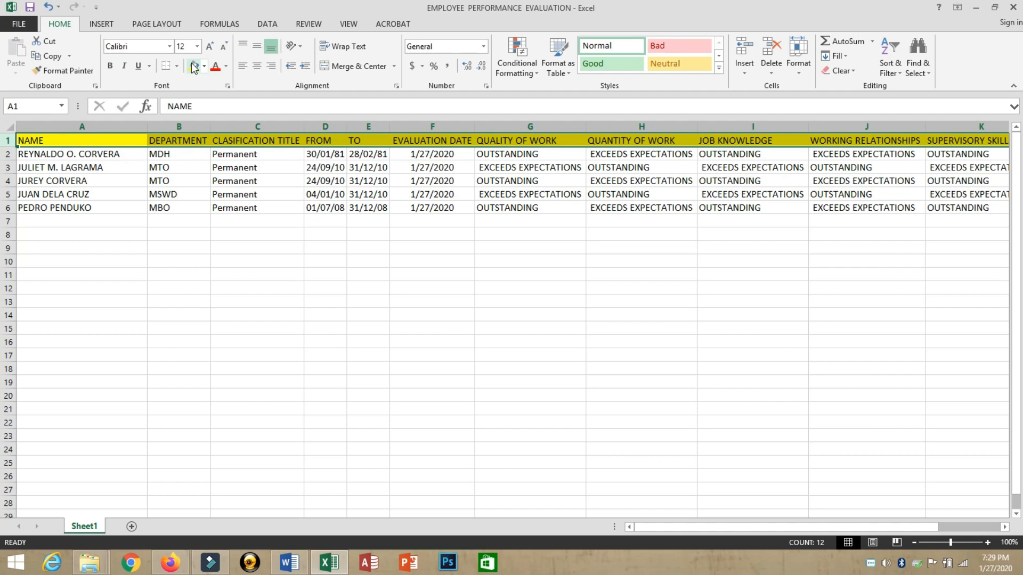
key(ctrl+b)
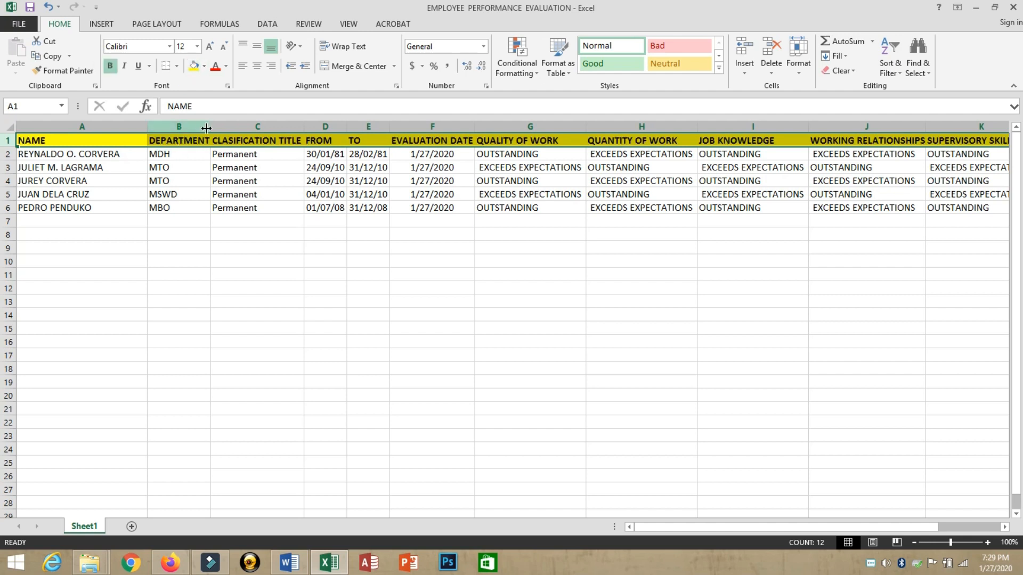
drag(206, 128, 219, 128)
click(261, 140)
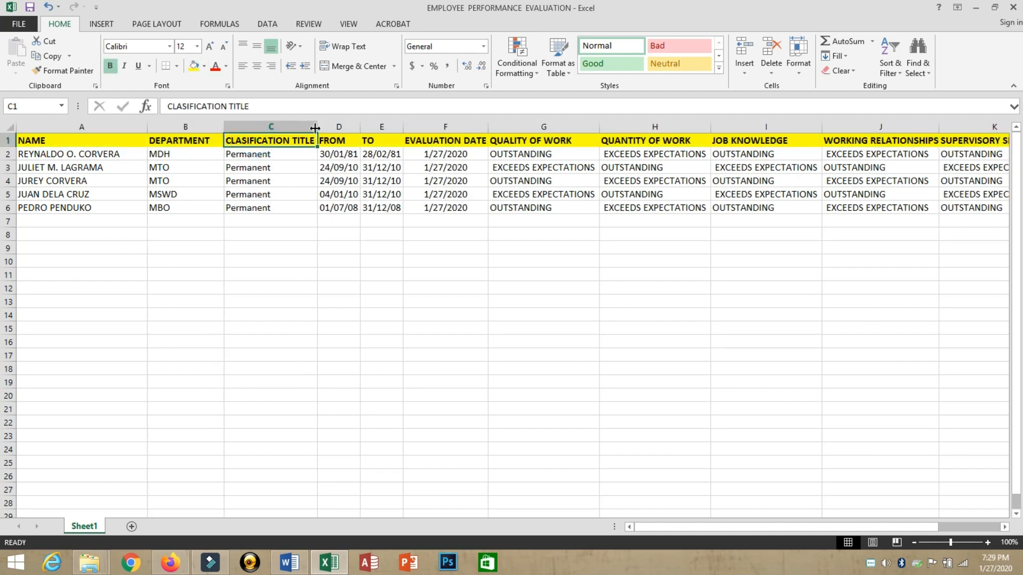
drag(316, 128, 372, 128)
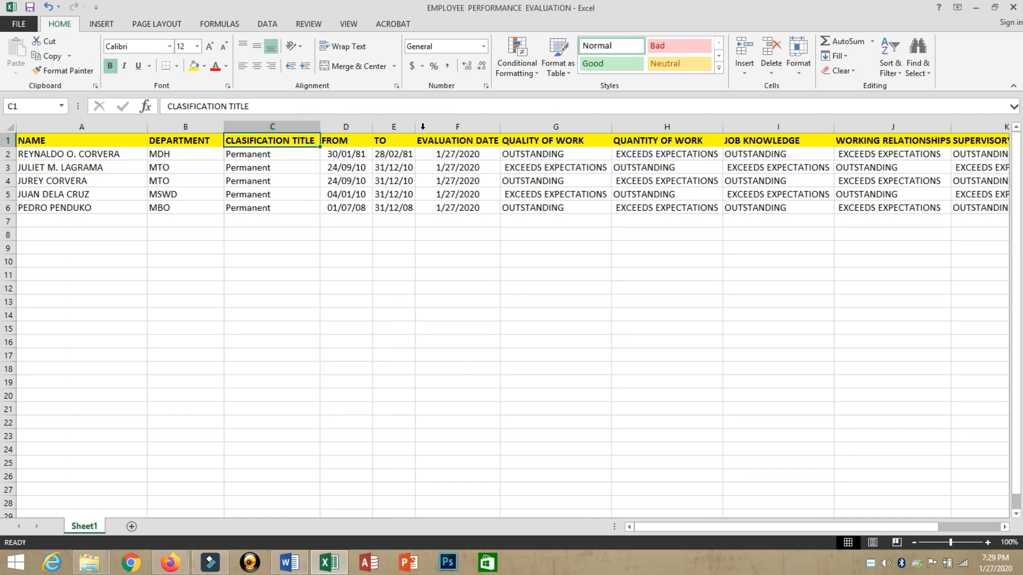
Step: Check the header and first record cells to confirm the columns now fit
click(423, 141)
key(Right)
key(Right)
key(Right)
key(Right)
key(Right)
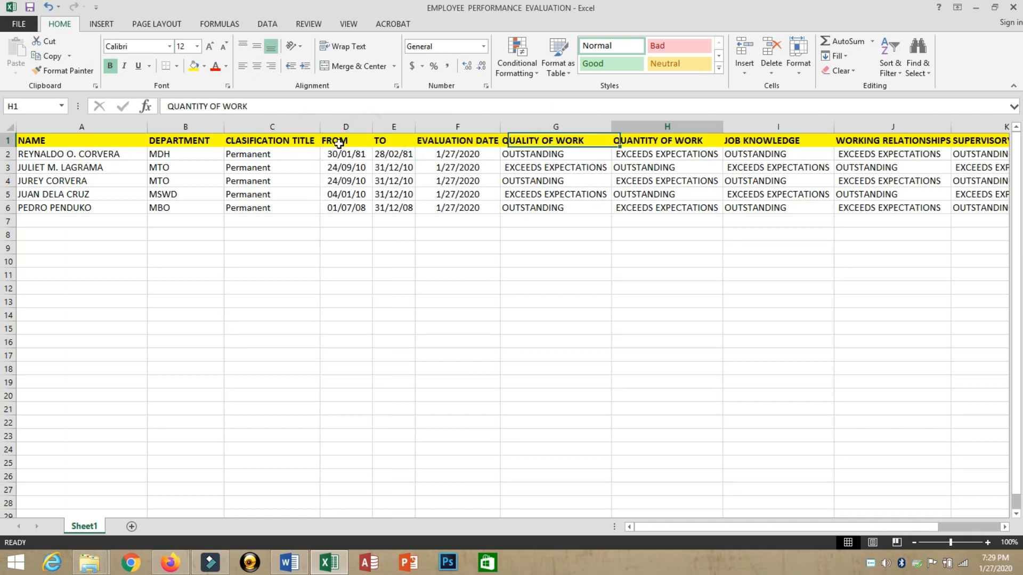
key(Left)
key(Left)
key(Left)
key(Left)
key(Left)
key(Left)
key(Left)
key(Left)
key(Left)
key(Left)
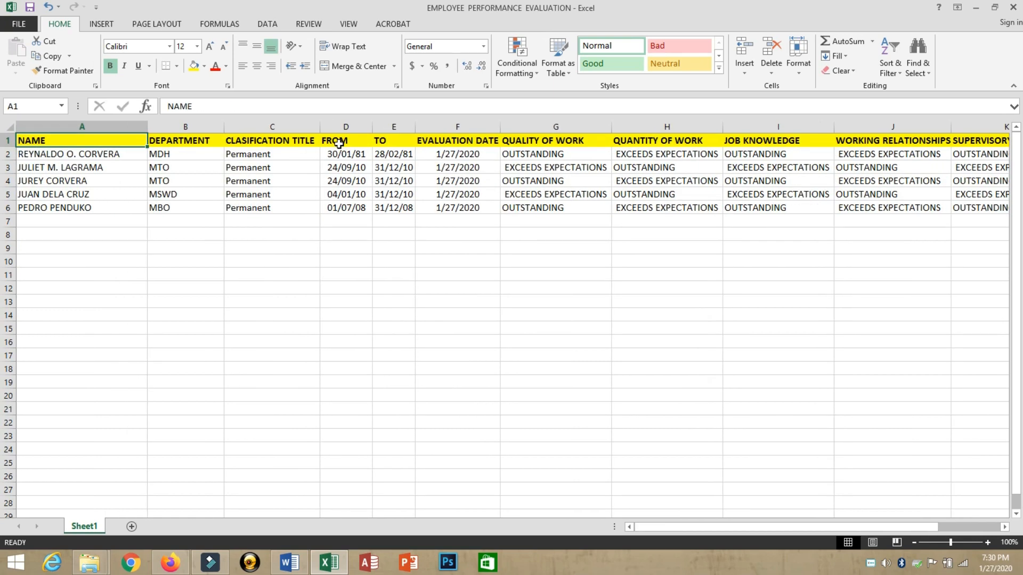
key(Down)
key(Right)
key(Right)
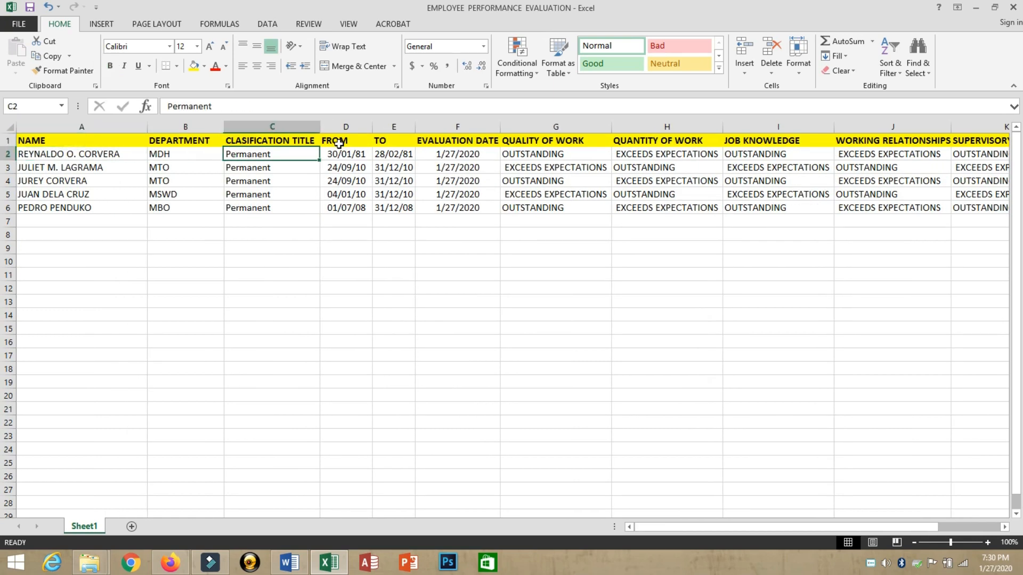
key(Right)
key(Right)
key(Right)
key(Right)
key(Right)
key(Left)
key(Left)
key(Left)
key(Left)
key(Left)
key(Left)
key(Left)
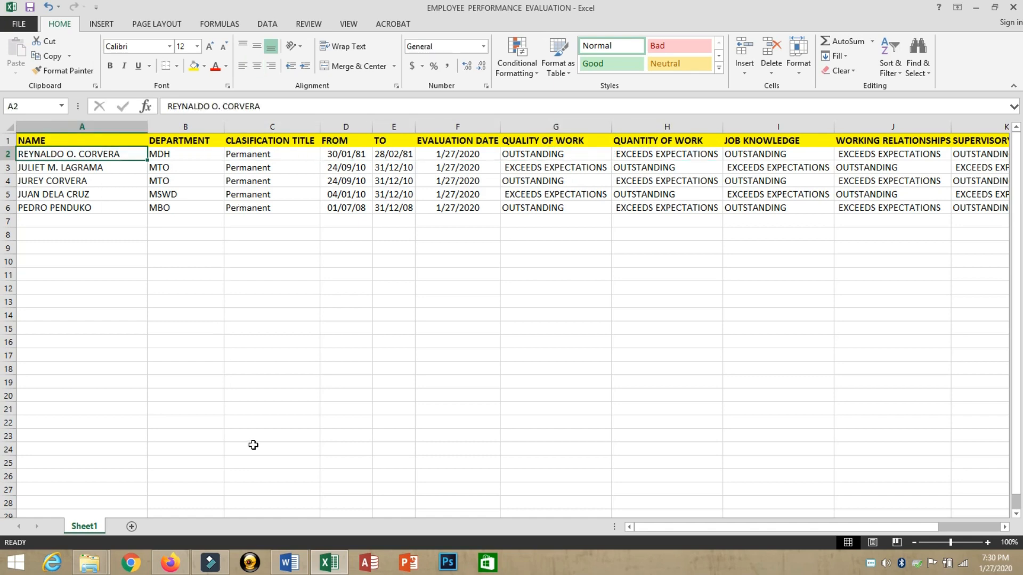
Step: Compare with the Word form and select the second employee's record row
click(289, 562)
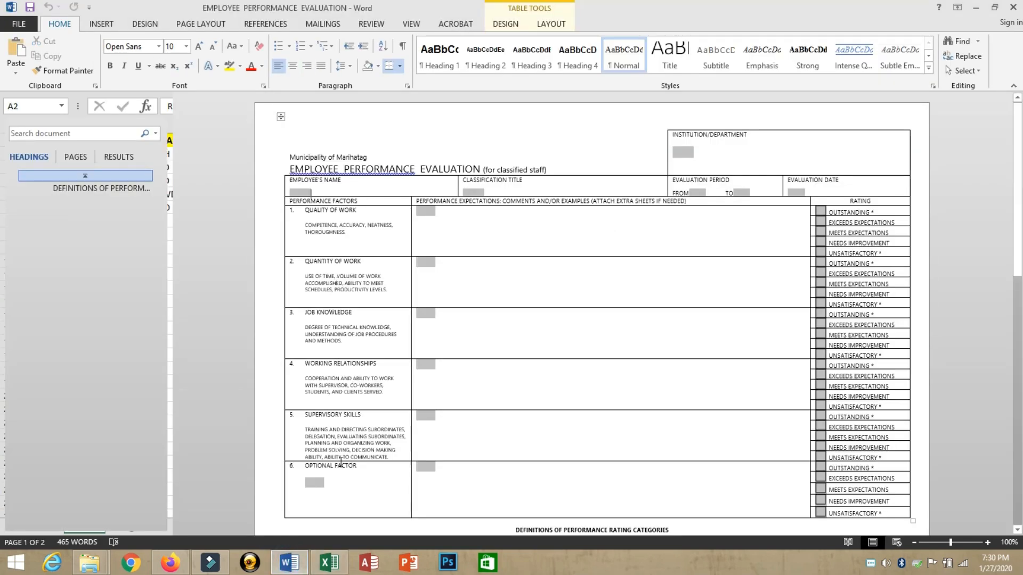
click(328, 562)
click(55, 180)
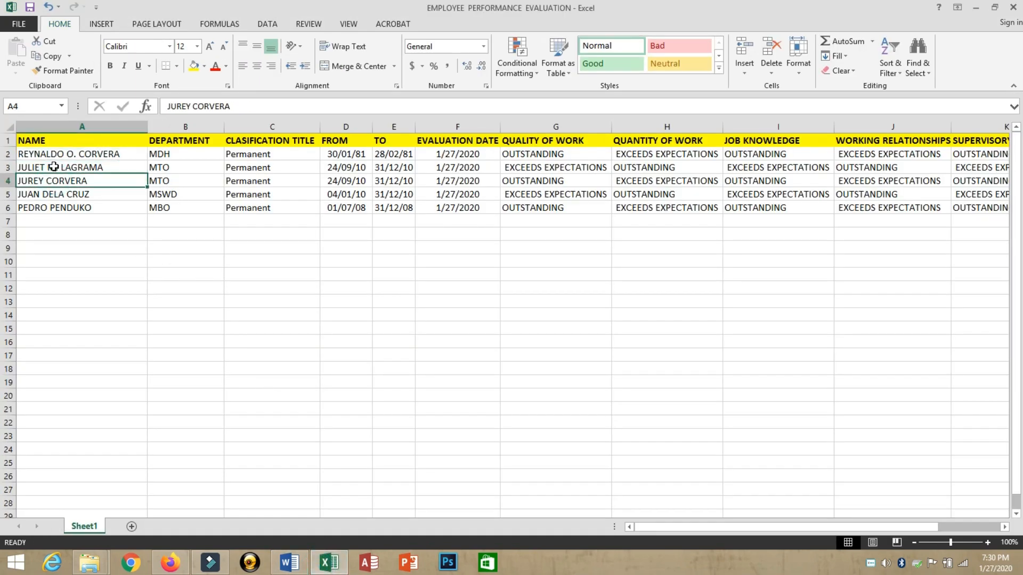
click(53, 168)
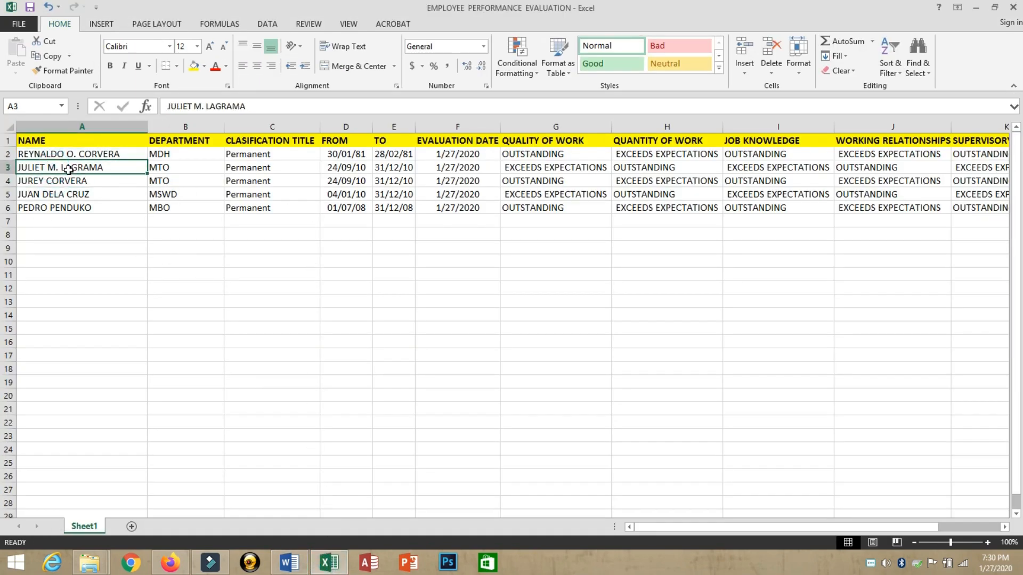
click(9, 167)
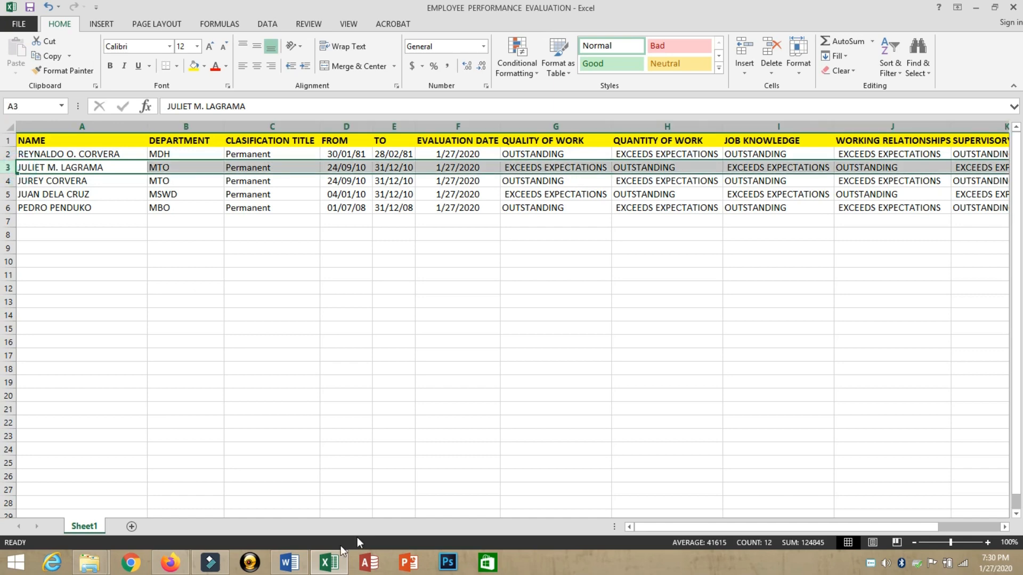
Step: Select rows 2 to 4, then close the workbook, saving its changes
click(290, 562)
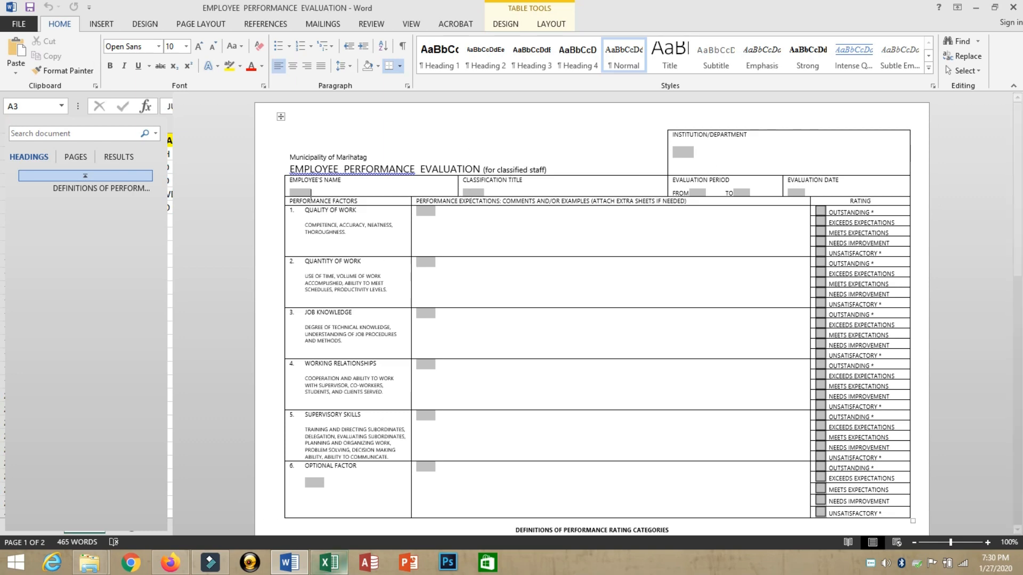
click(345, 570)
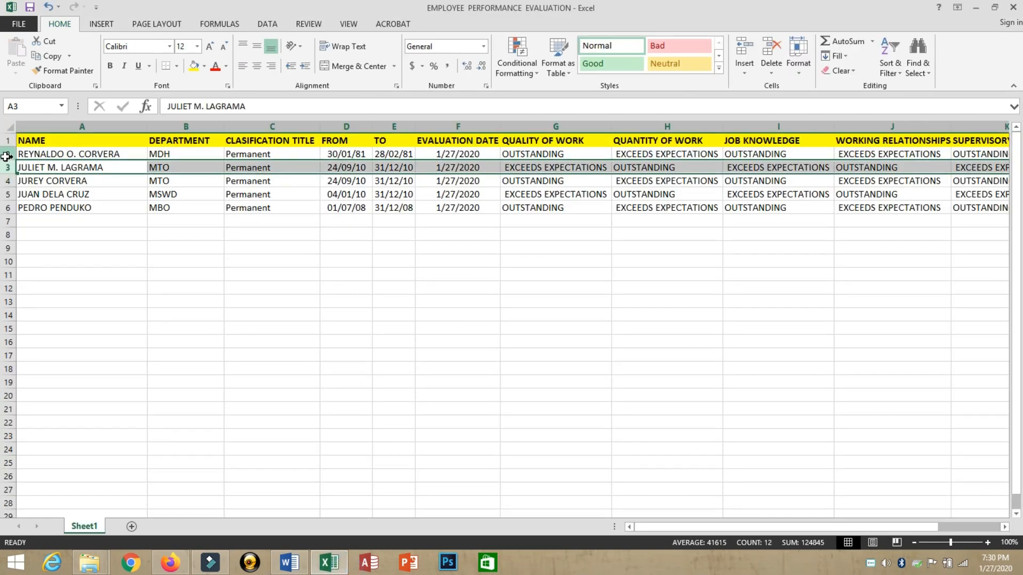
drag(6, 154, 5, 190)
click(315, 180)
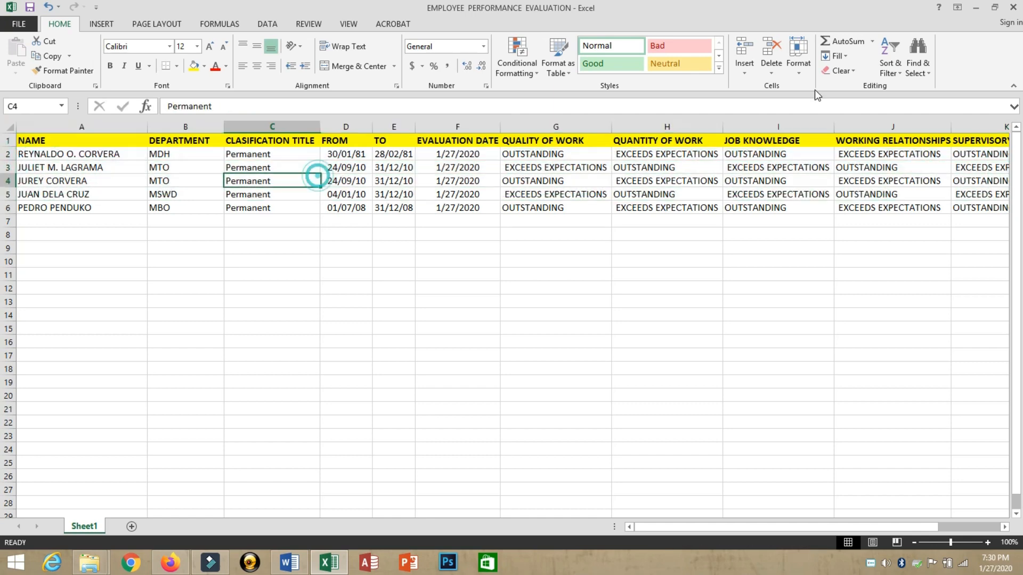
click(1014, 7)
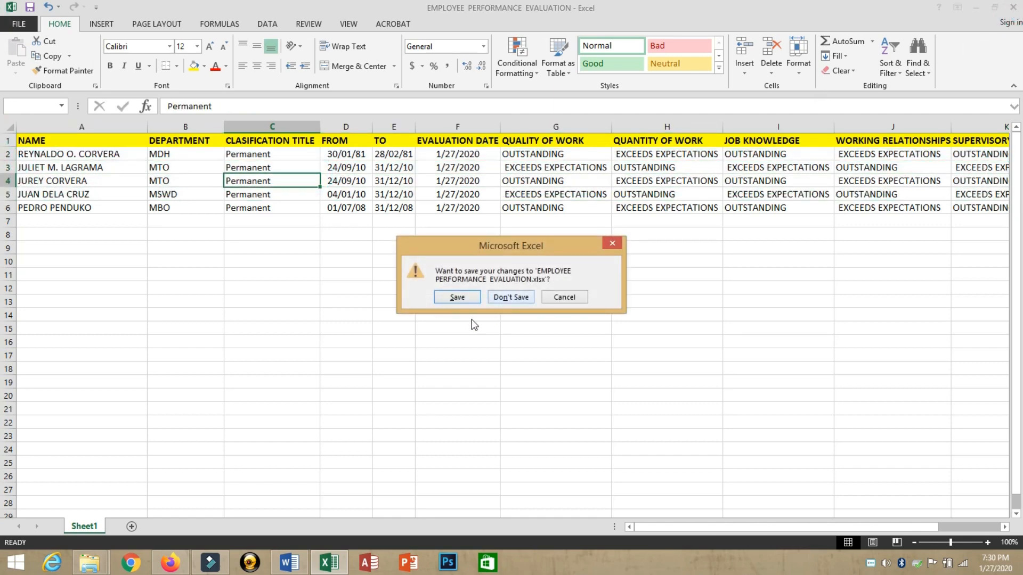
click(461, 299)
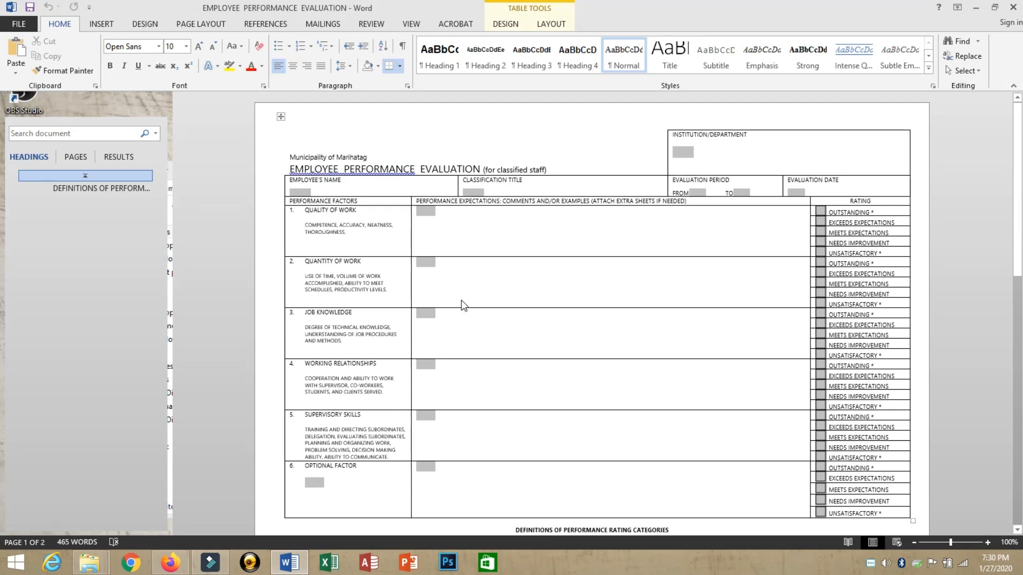
Step: Show the Mailings tab's Select Recipients dropdown of recipient list sources
click(333, 181)
click(335, 192)
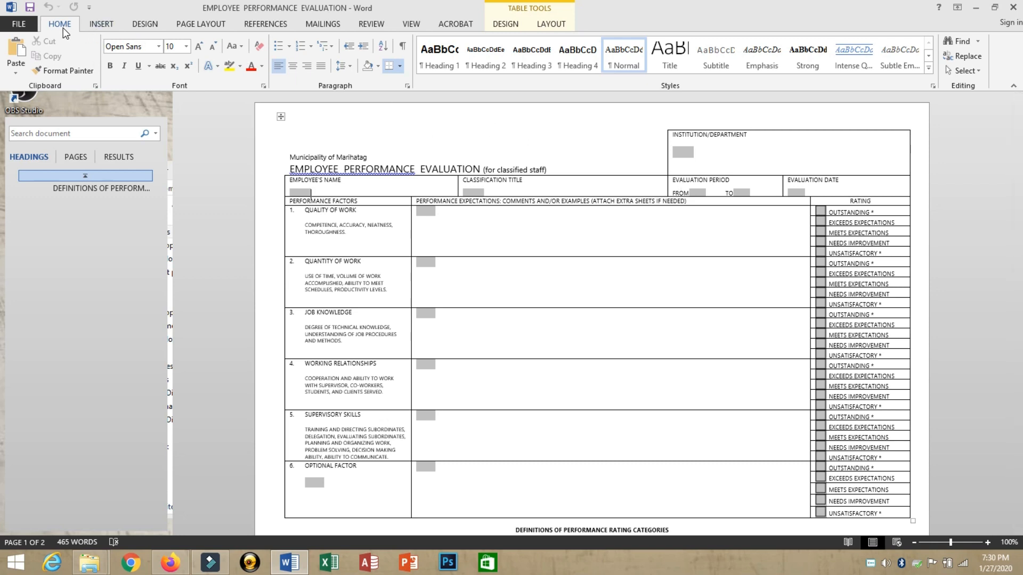
click(328, 25)
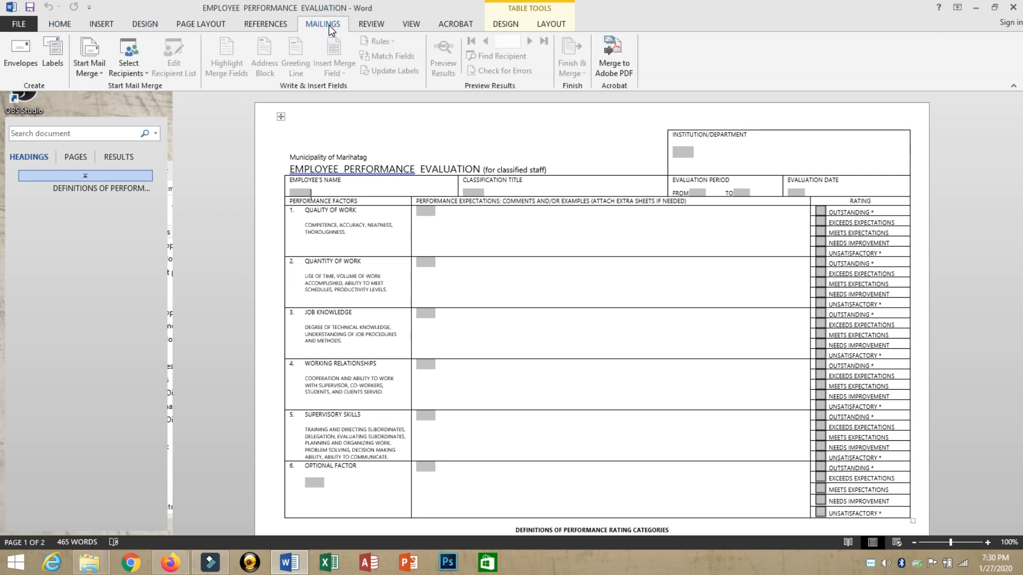
click(127, 74)
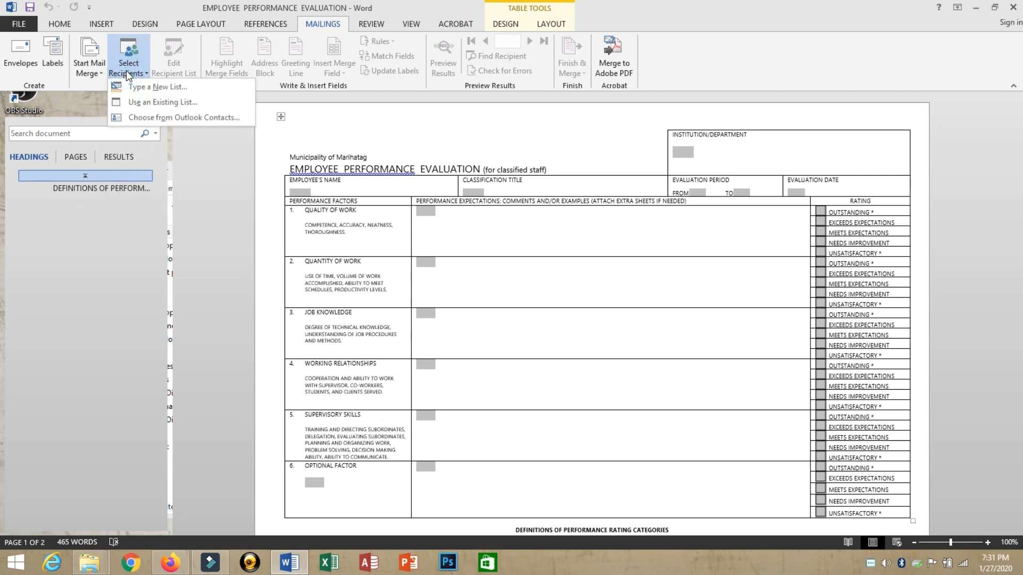
Step: Use the existing EMPLOYEE PERFORMANCE EVALUATION workbook in Desktop > Linking, accepting its Sheet1$ table
click(141, 105)
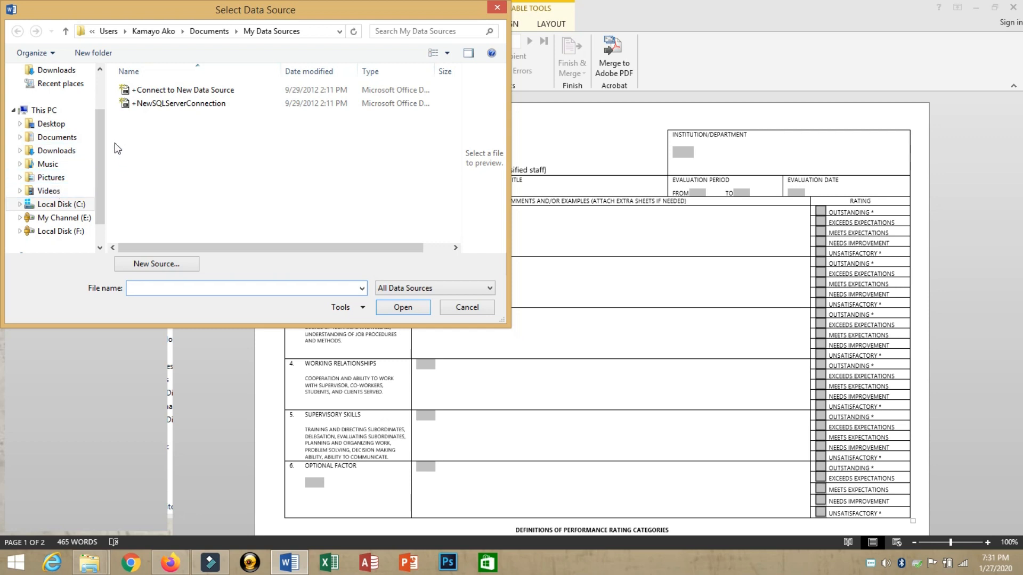
click(57, 124)
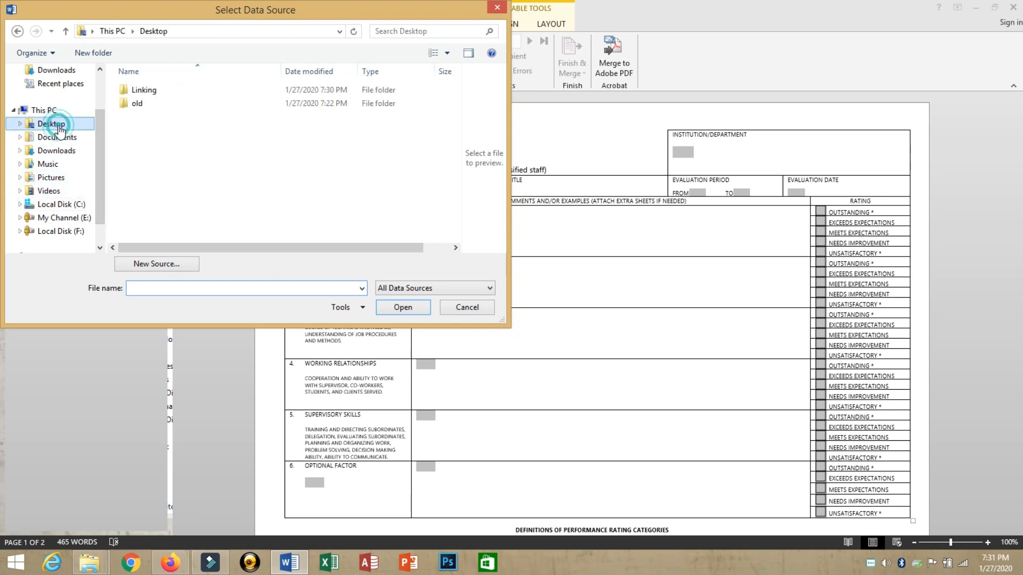
double_click(139, 91)
click(161, 104)
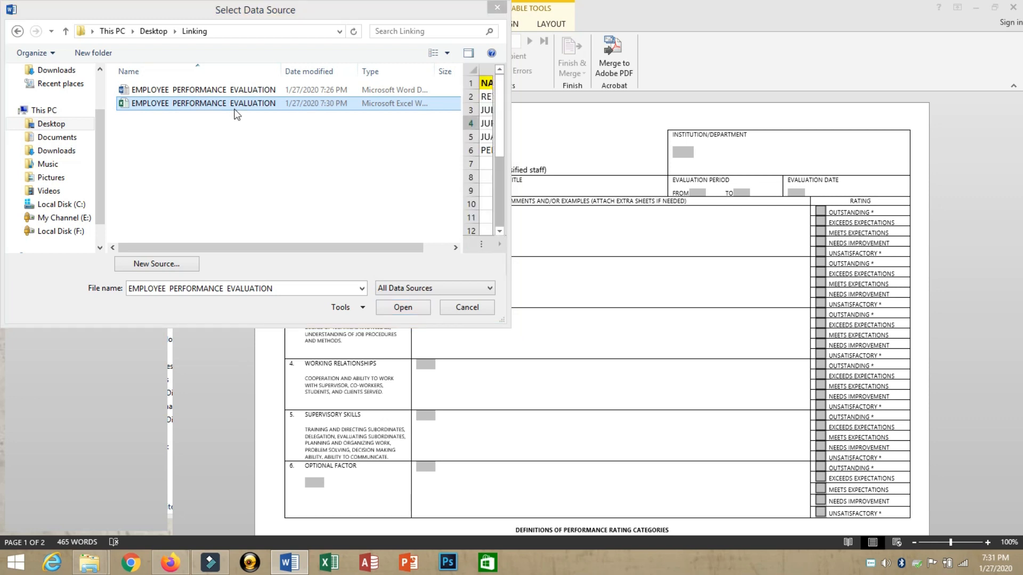
click(402, 309)
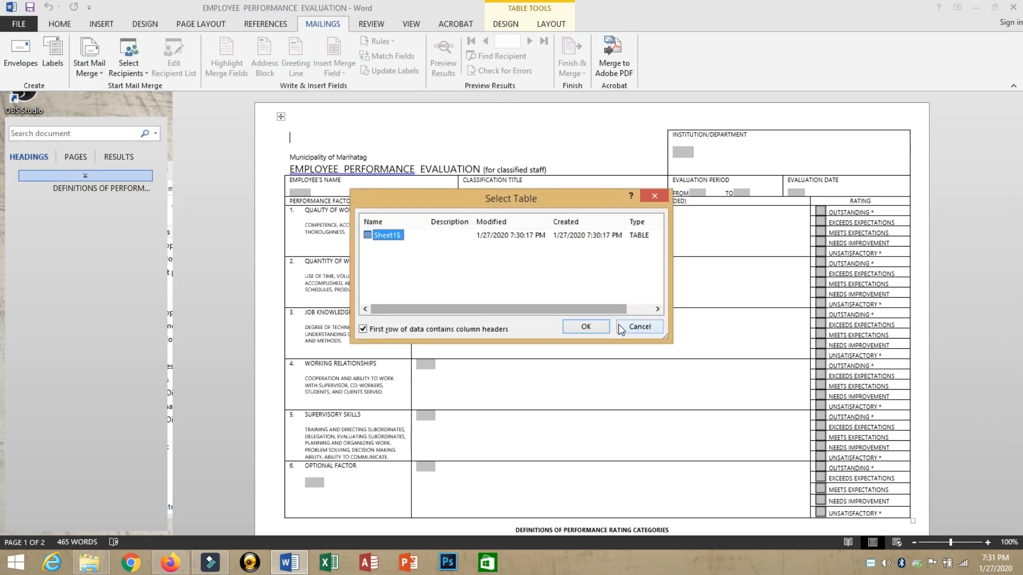
click(586, 327)
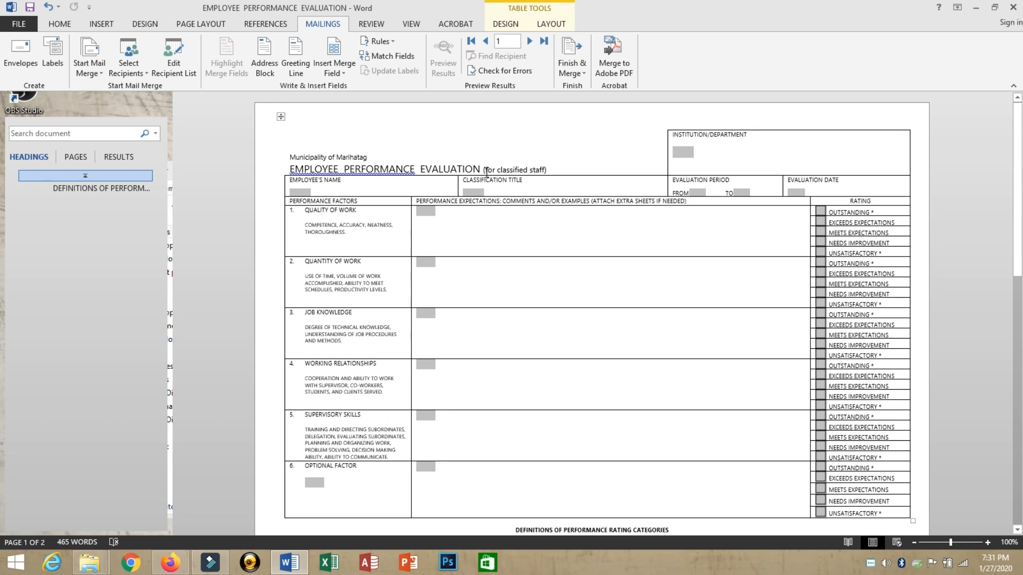
Step: Insert the DEPARTMENT and NAME merge fields into Institution/Department and Employee's Name
click(676, 154)
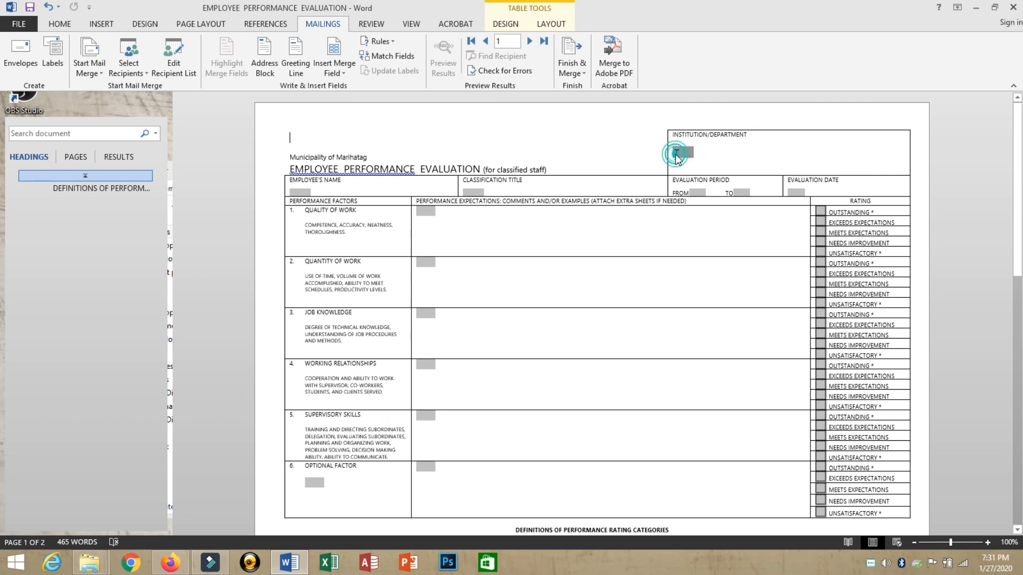
click(678, 153)
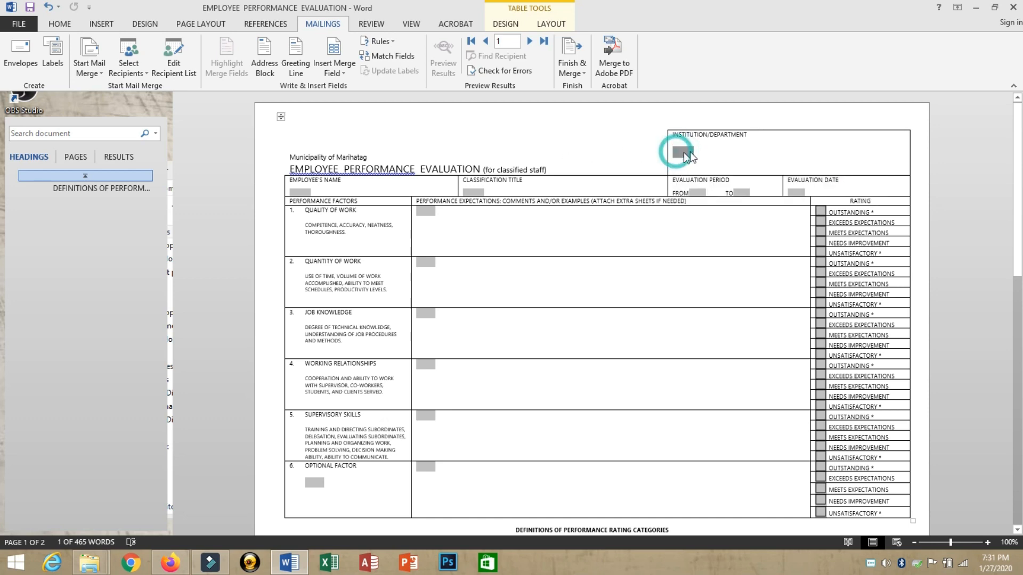
click(694, 151)
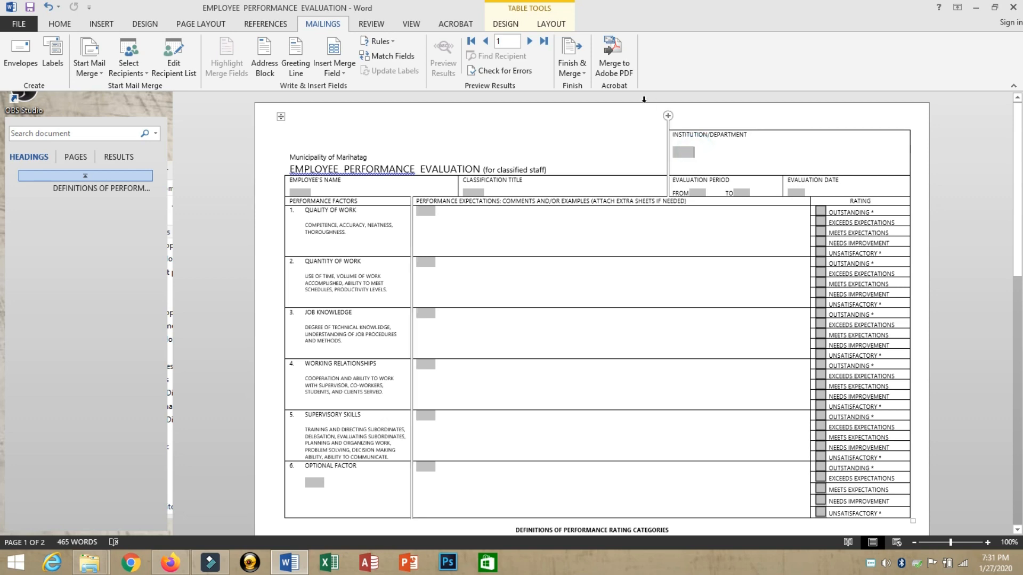
click(337, 74)
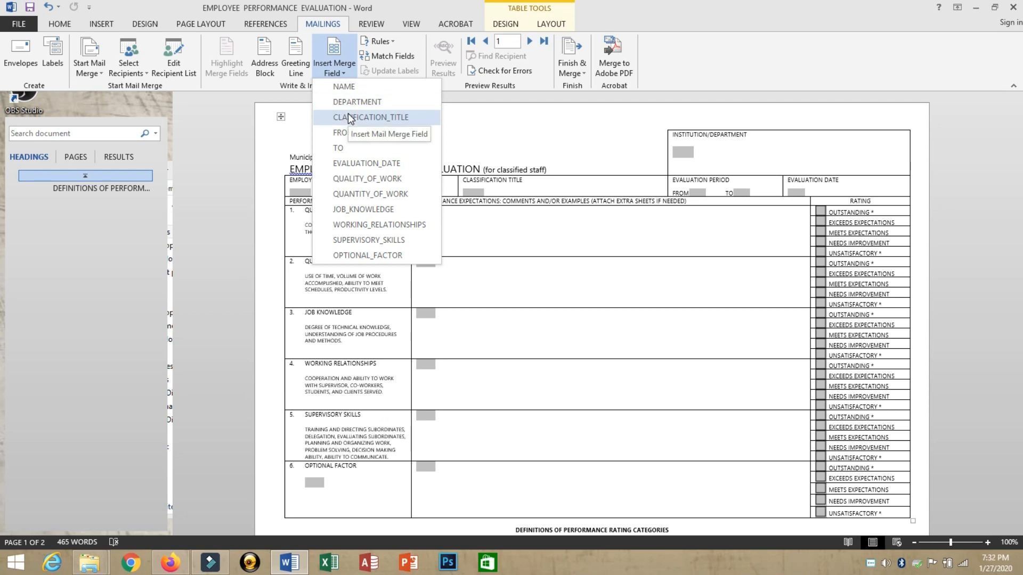
click(698, 154)
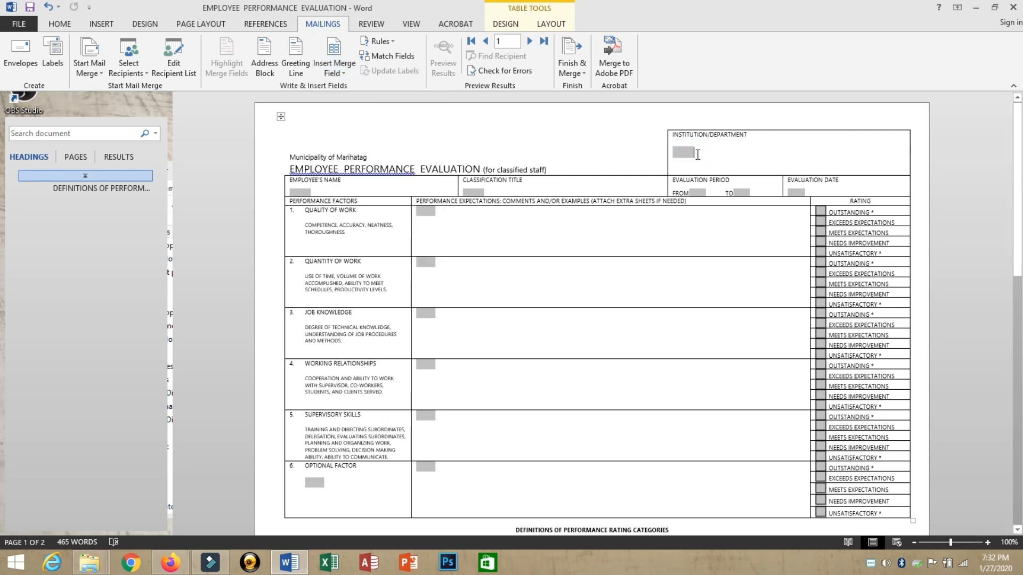
click(335, 69)
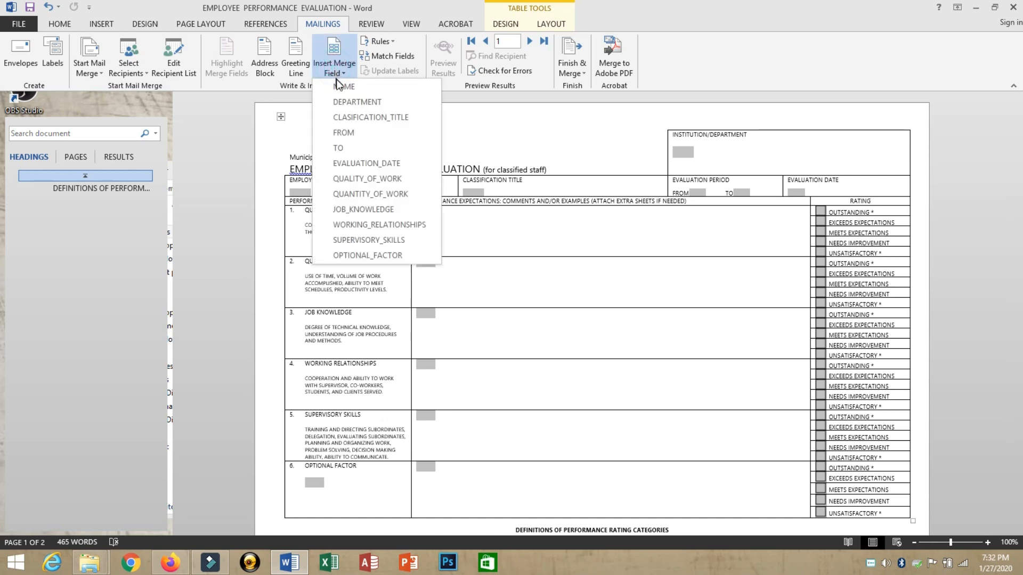
click(343, 101)
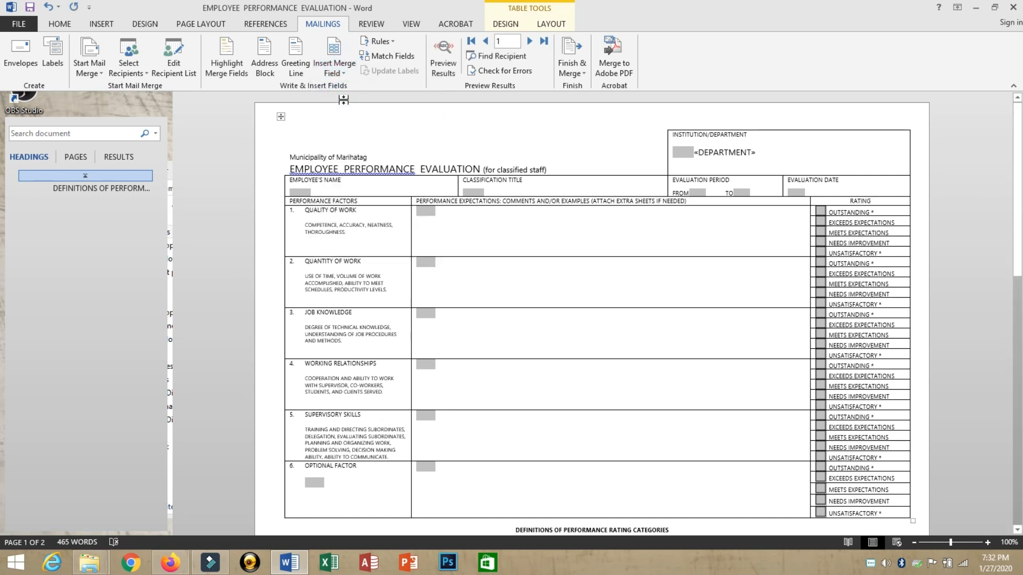
click(324, 192)
click(332, 75)
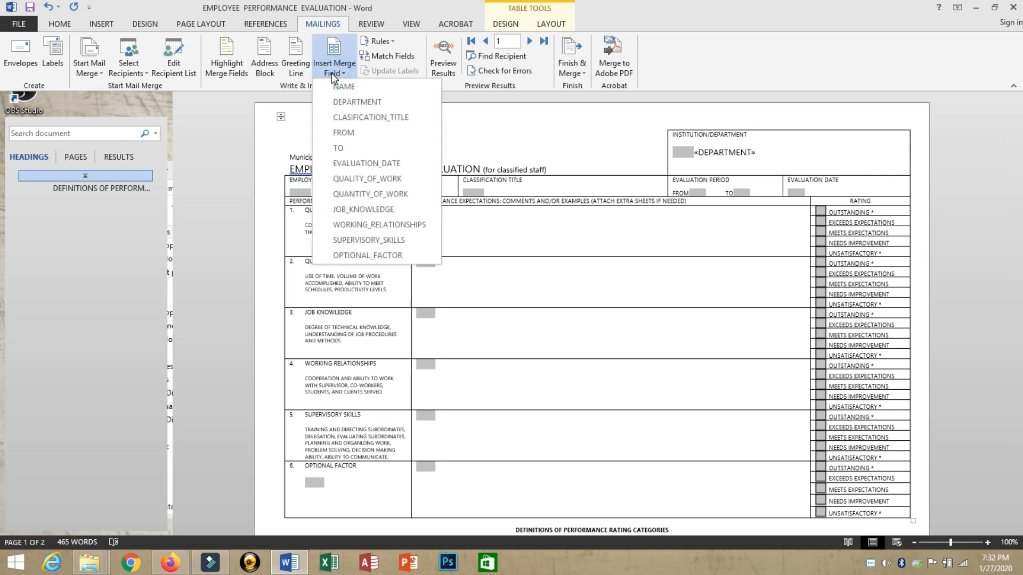
click(337, 85)
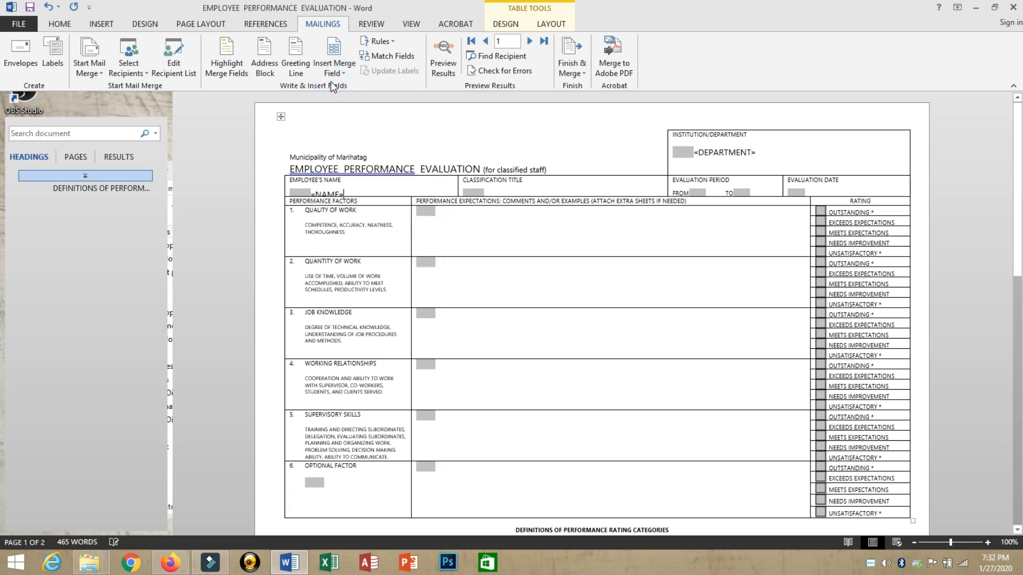
Step: Make the Employee's Name row slightly taller and insert the CLASIFICATION_TITLE merge field
drag(278, 115, 280, 121)
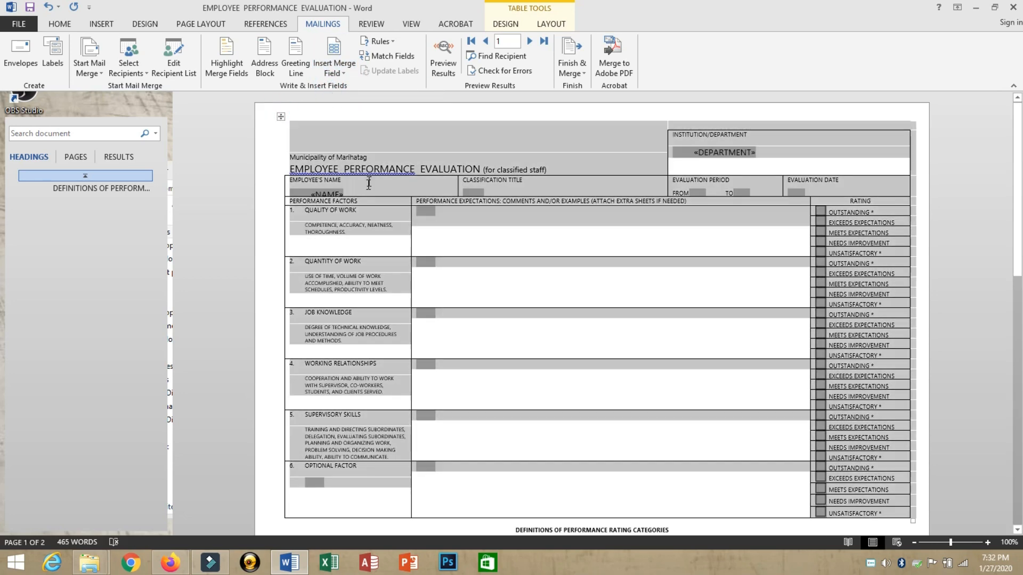
click(354, 191)
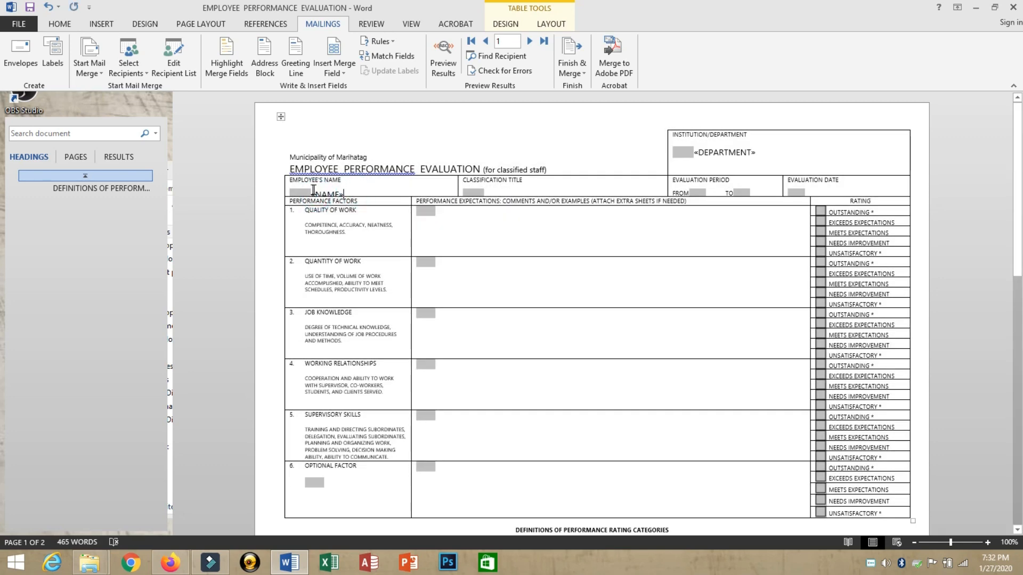
drag(297, 197, 297, 203)
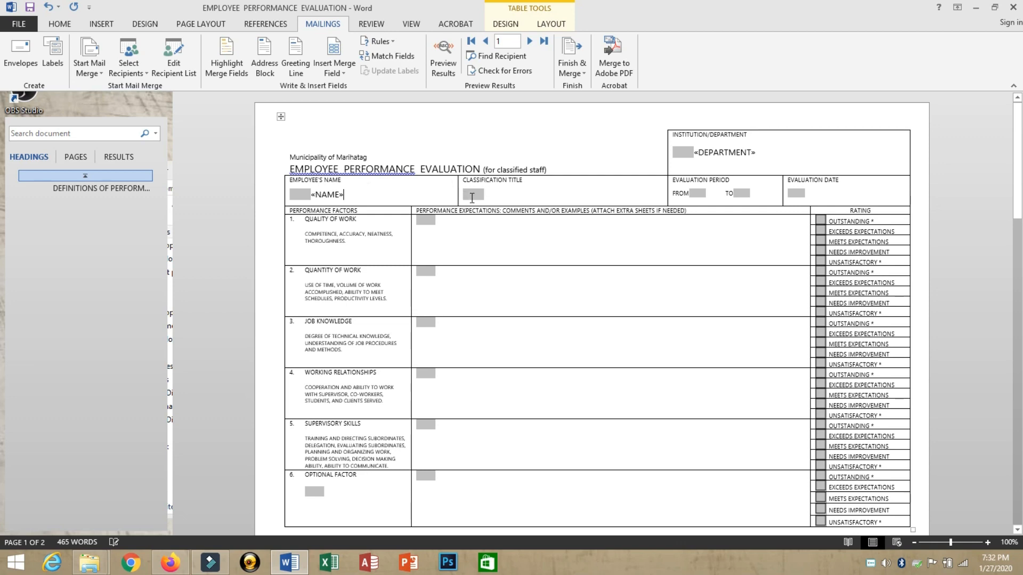
click(493, 196)
click(336, 73)
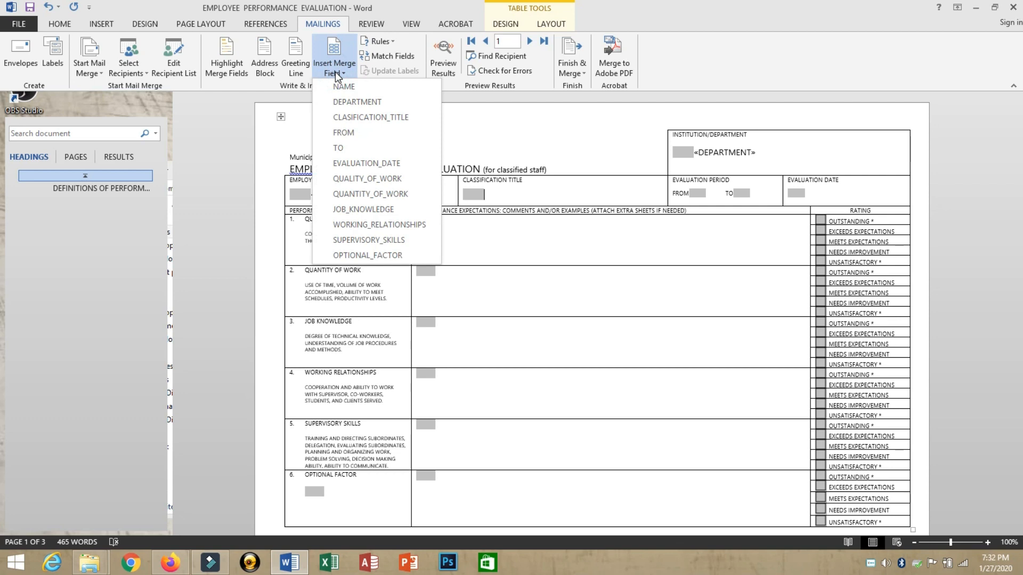
click(350, 121)
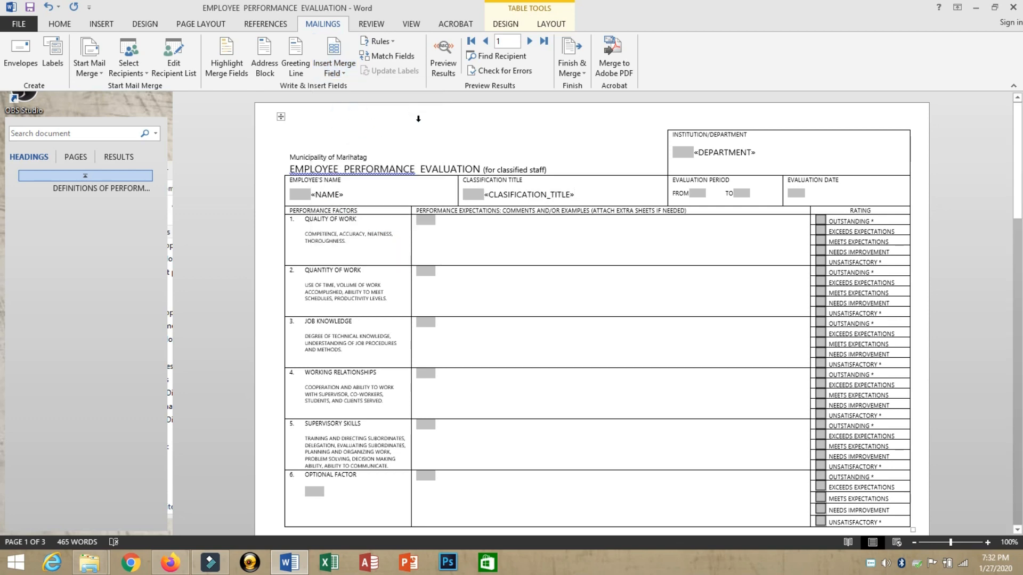
Step: Insert the FROM merge field into the evaluation period
click(697, 194)
click(704, 193)
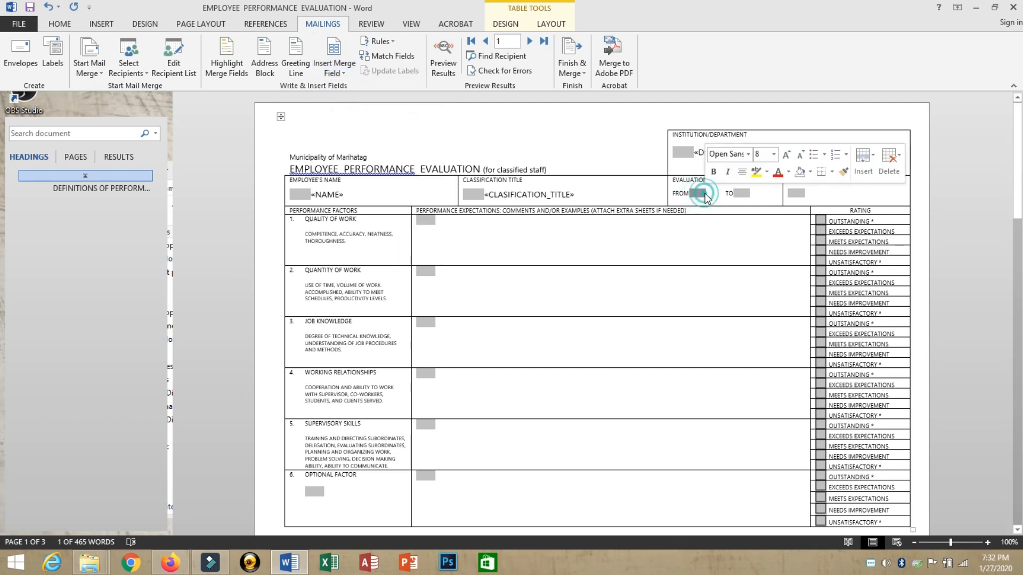
click(707, 194)
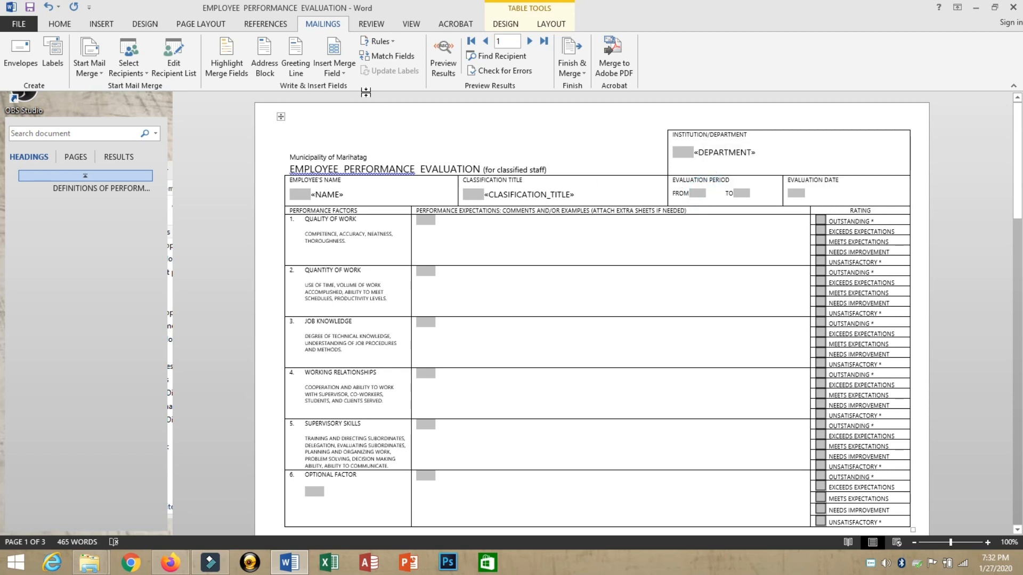
click(342, 74)
click(341, 133)
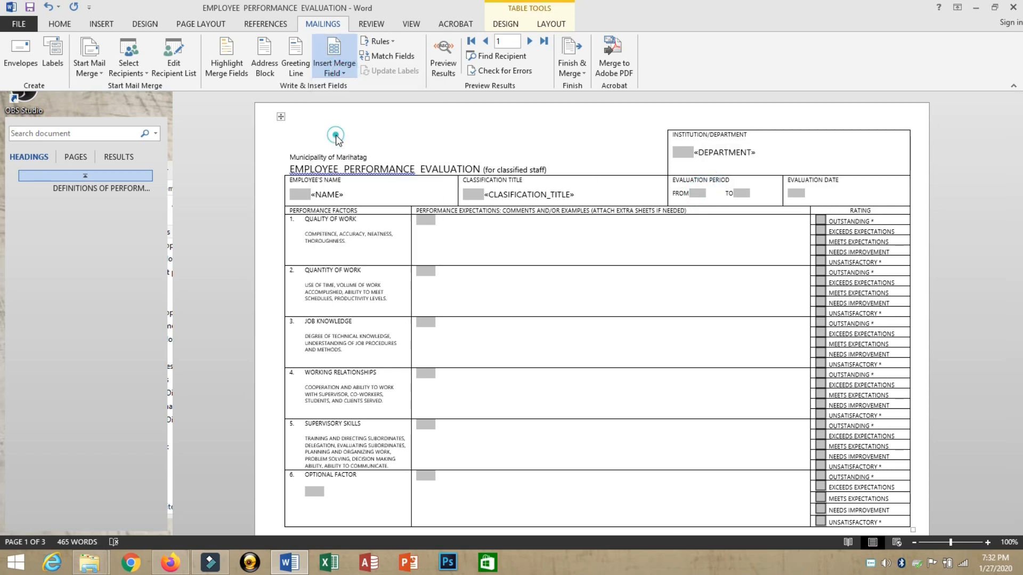
Step: Insert the TO and EVALUATION_DATE merge fields into the form header
click(761, 195)
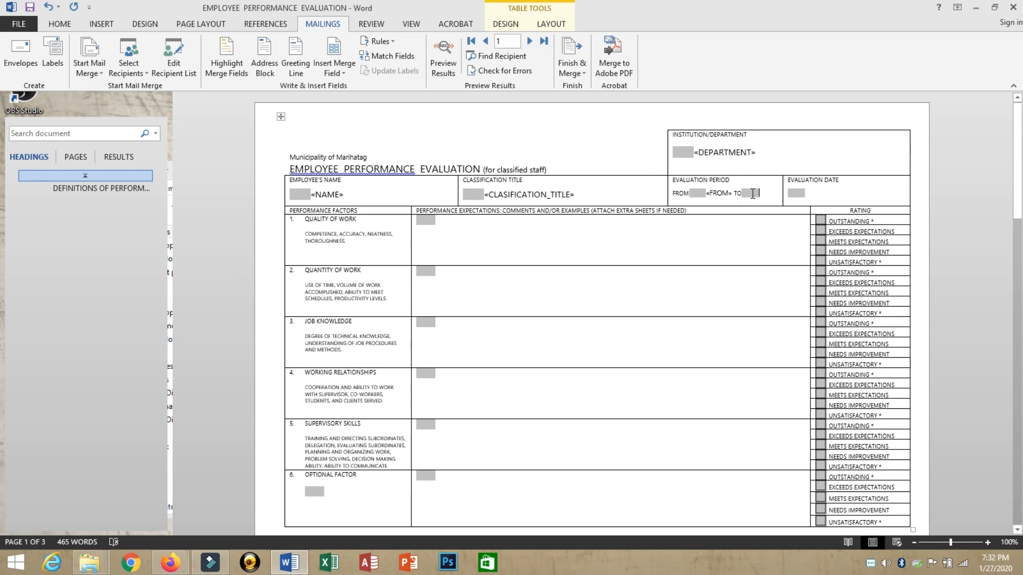
click(761, 194)
click(761, 193)
click(761, 193)
click(344, 73)
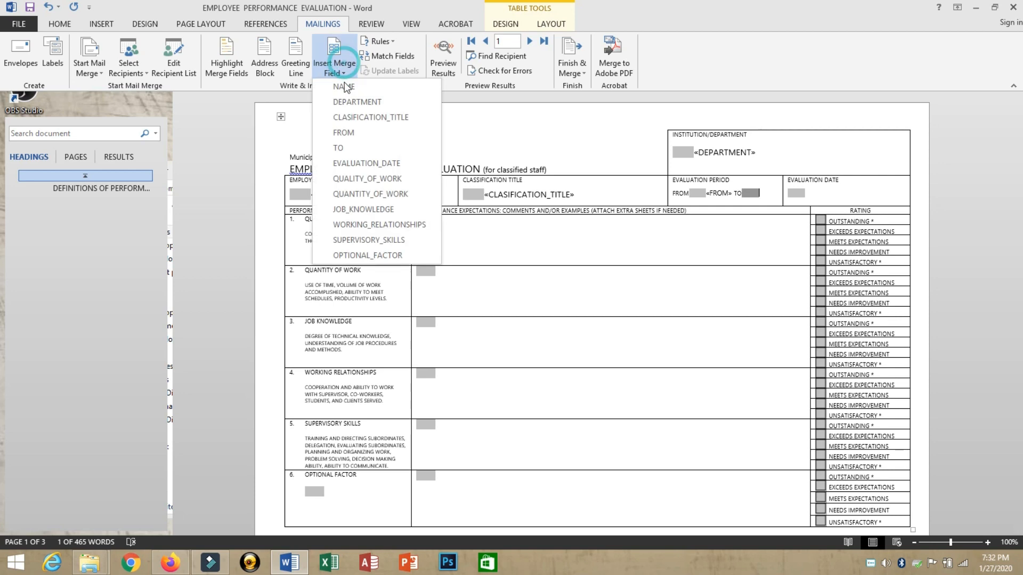
click(345, 148)
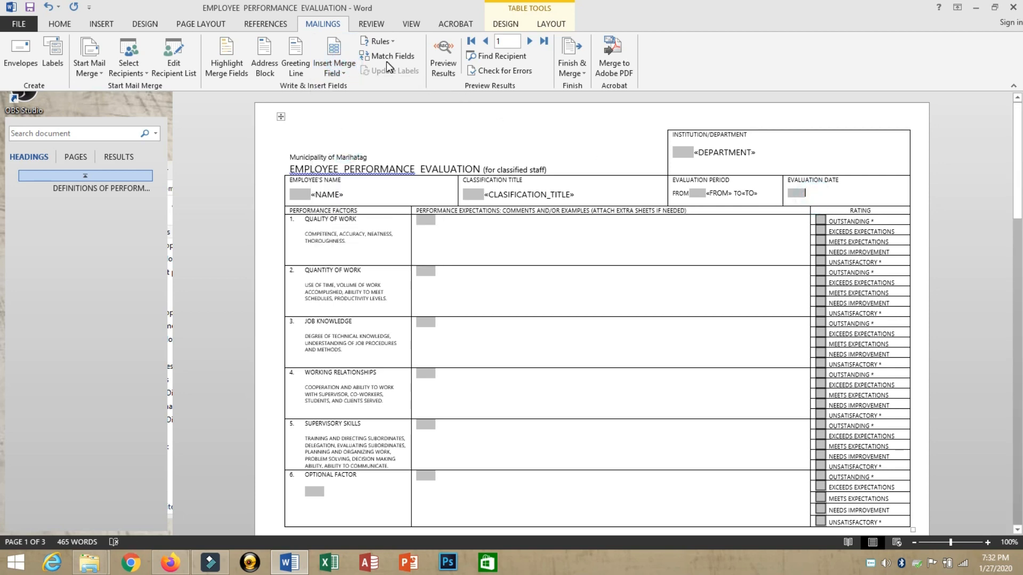
click(344, 74)
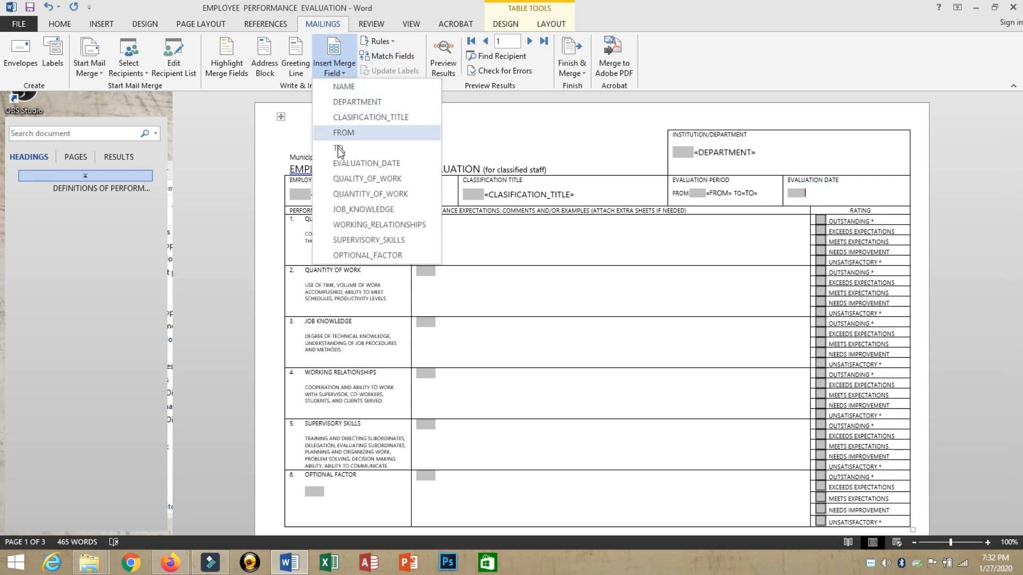
click(341, 163)
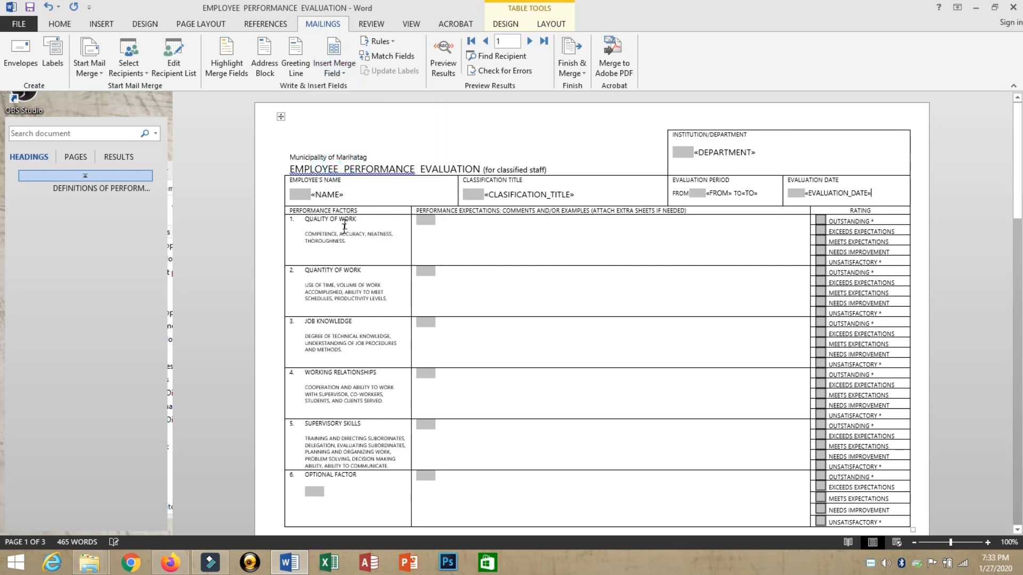
click(441, 224)
Step: Insert QUALITY_OF_WORK, QUANTITY_OF_WORK and JOB_KNOWLEDGE merge fields into their comment cells
key(Return)
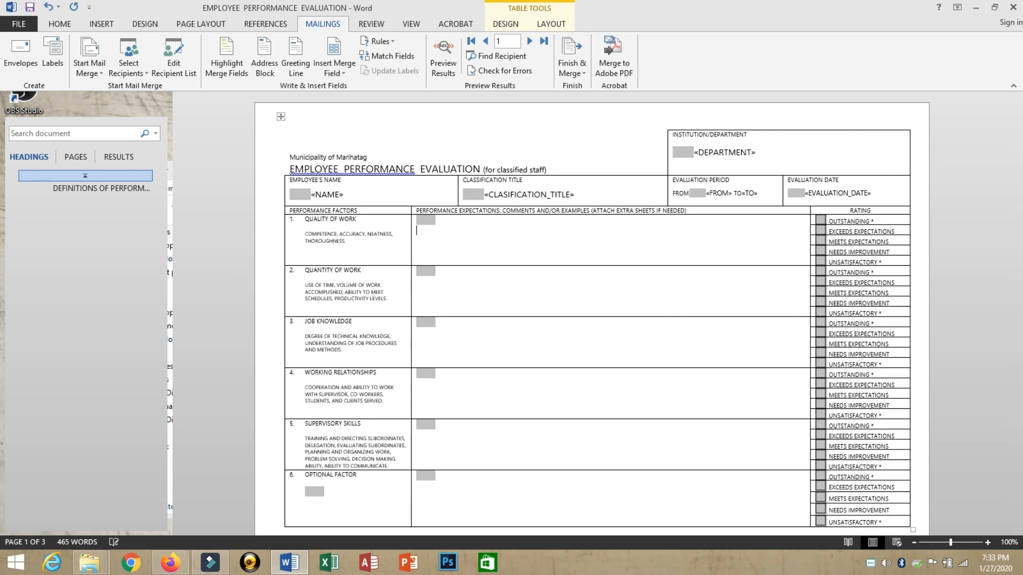
click(331, 71)
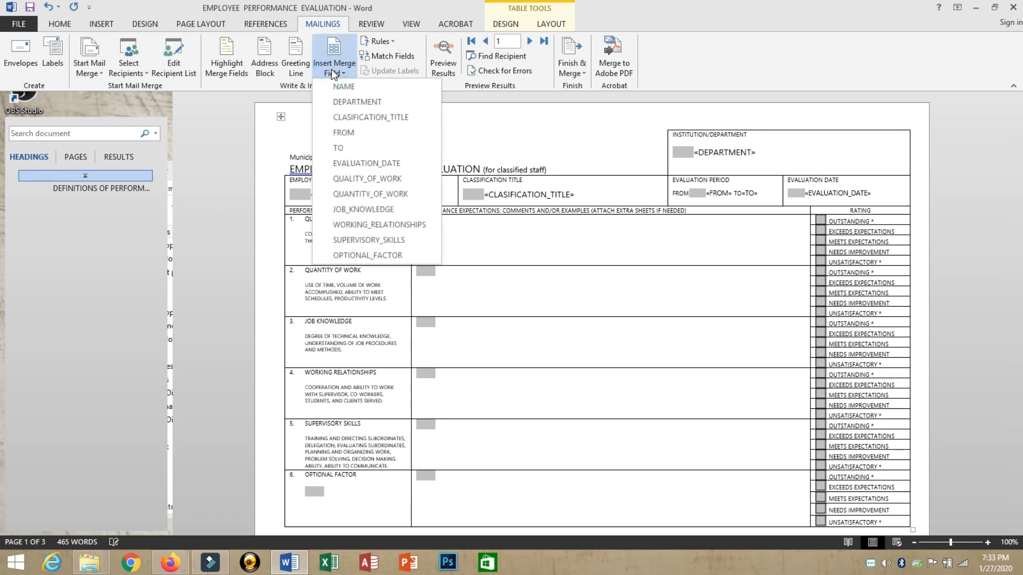
click(344, 178)
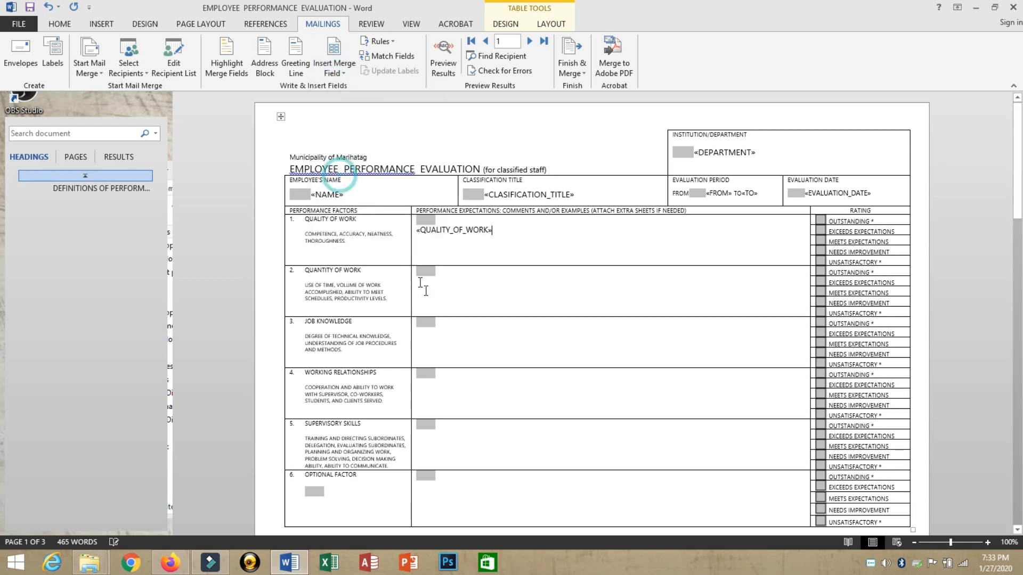
click(452, 274)
key(Return)
click(334, 69)
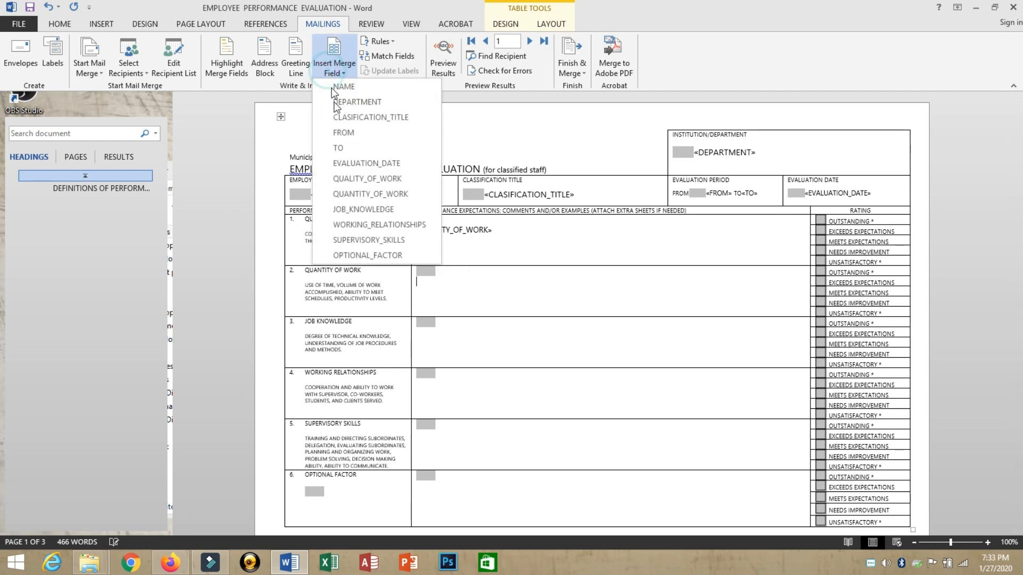
click(352, 194)
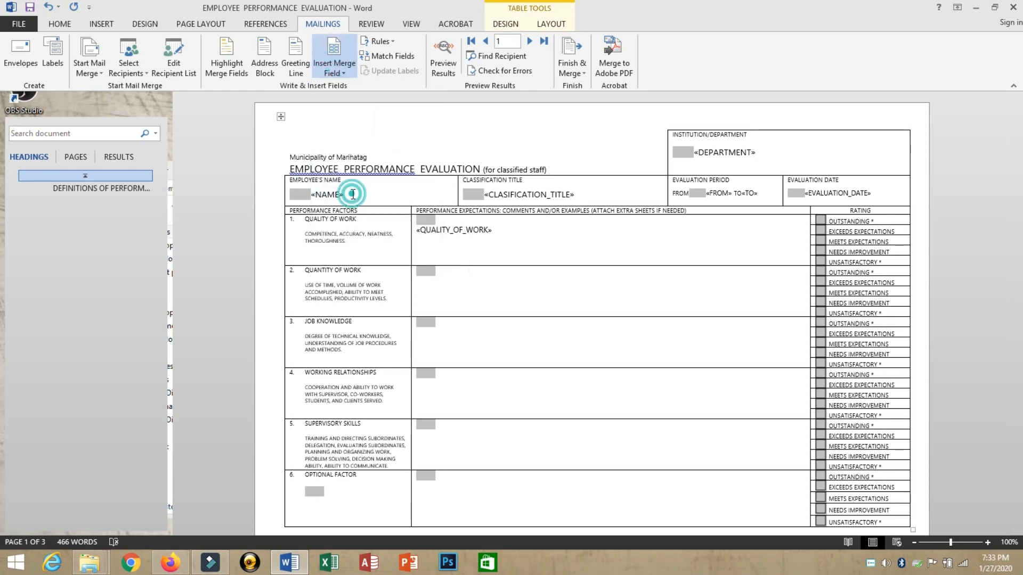
click(456, 334)
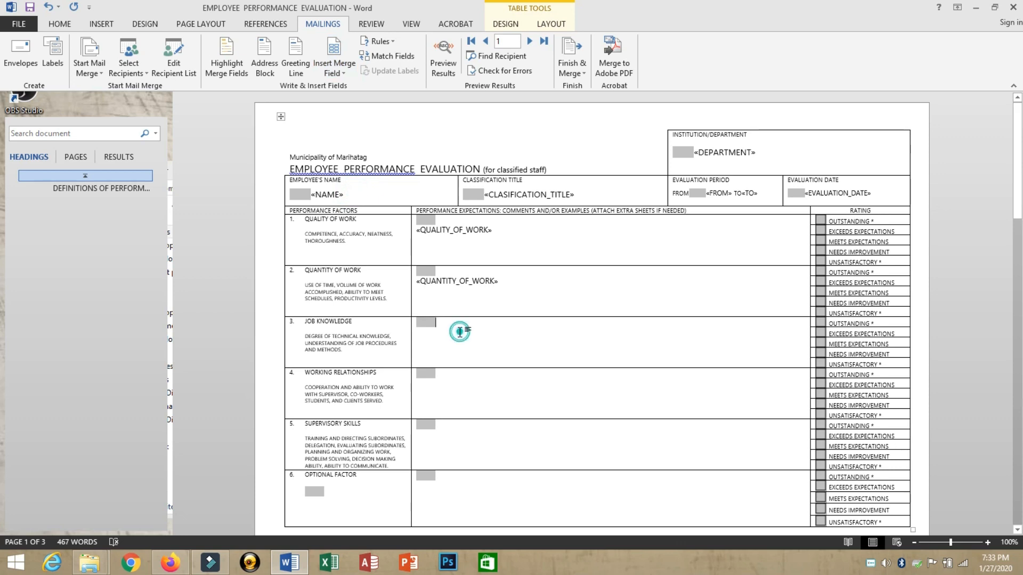
click(338, 65)
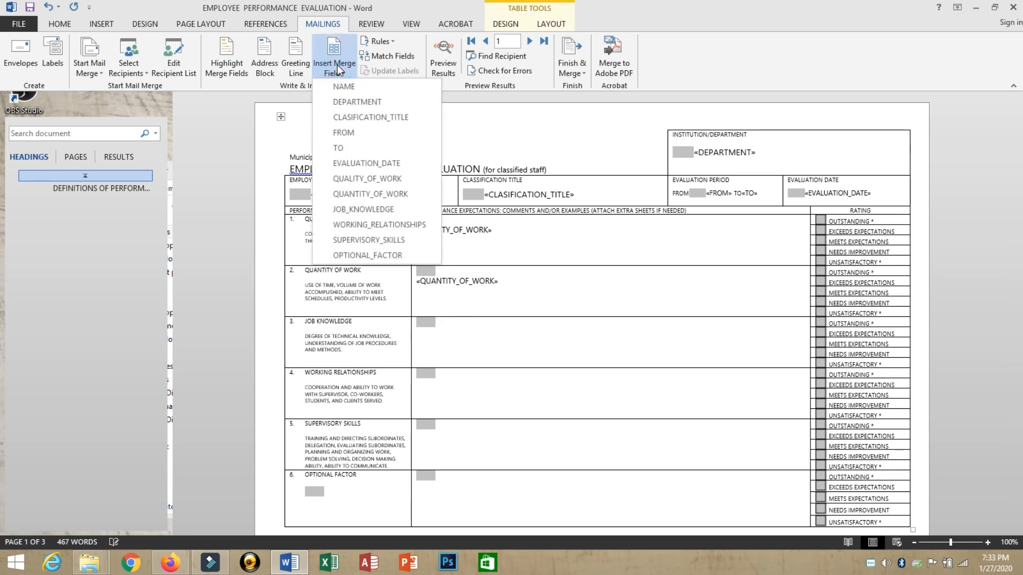
click(354, 208)
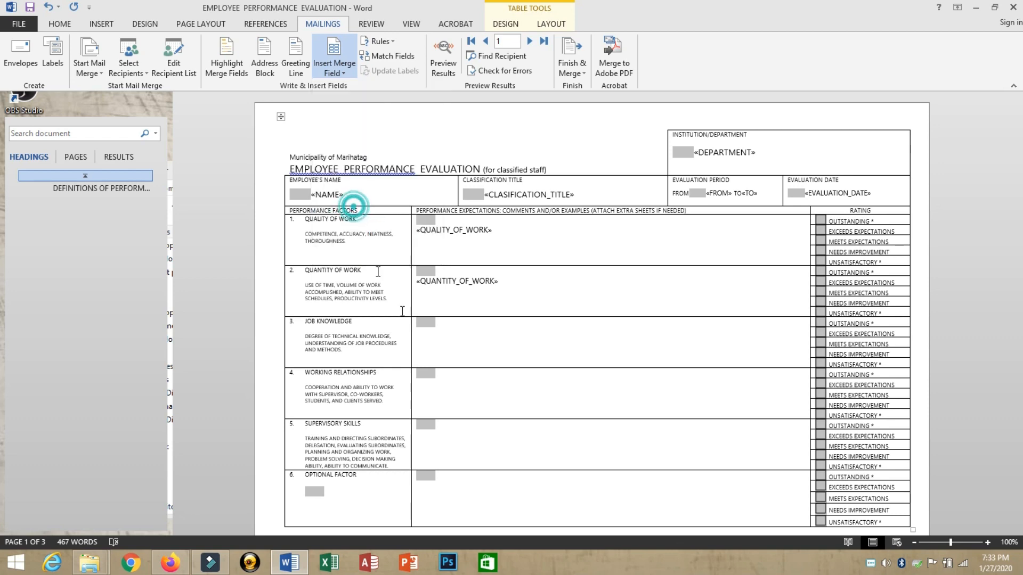
Step: Insert WORKING_RELATIONSHIPS, SUPERVISORY_SKILLS and OPTIONAL_FACTOR merge fields into the remaining comment cells
click(451, 385)
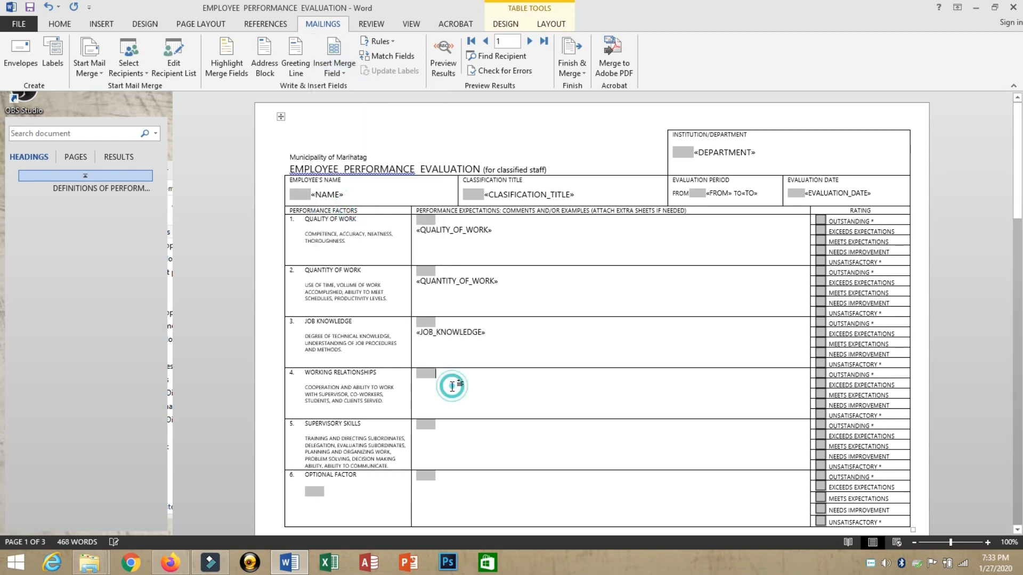
click(334, 73)
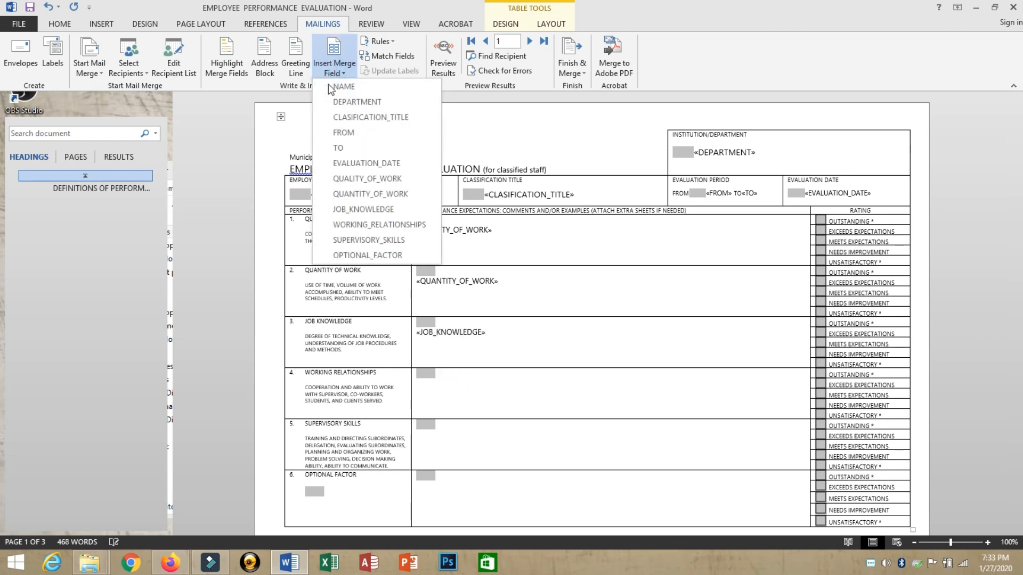
click(353, 224)
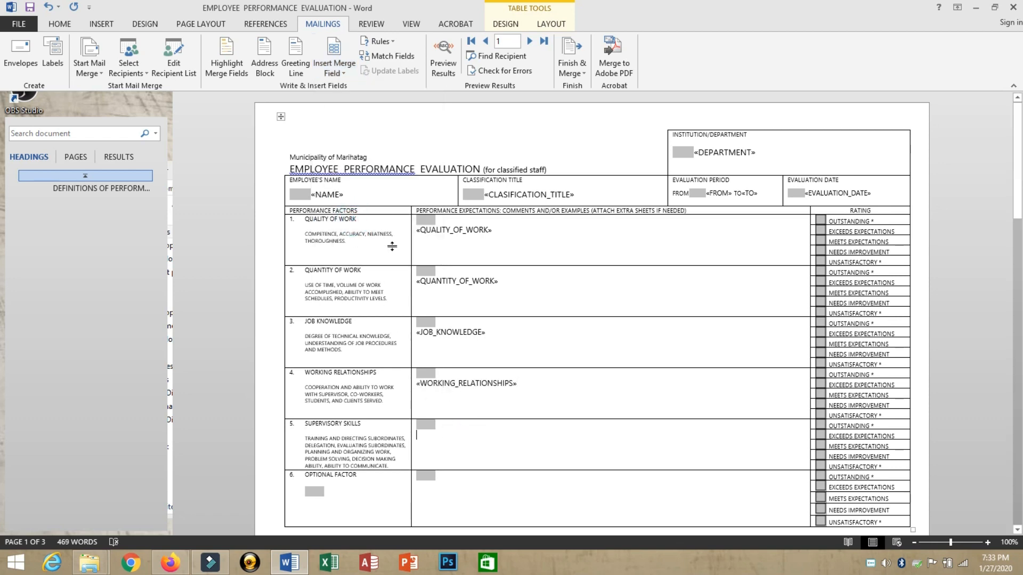
click(334, 65)
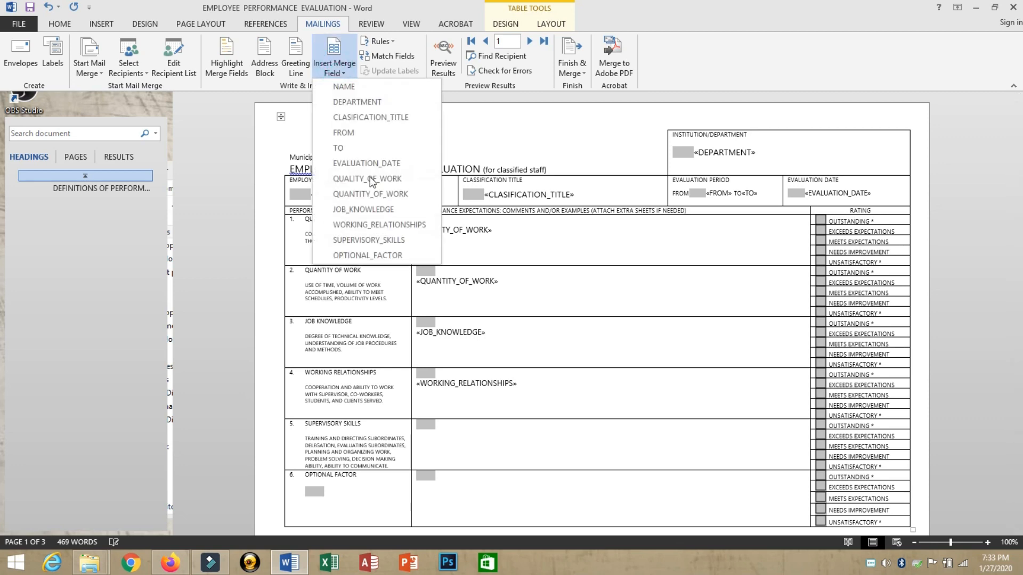
click(373, 255)
click(454, 499)
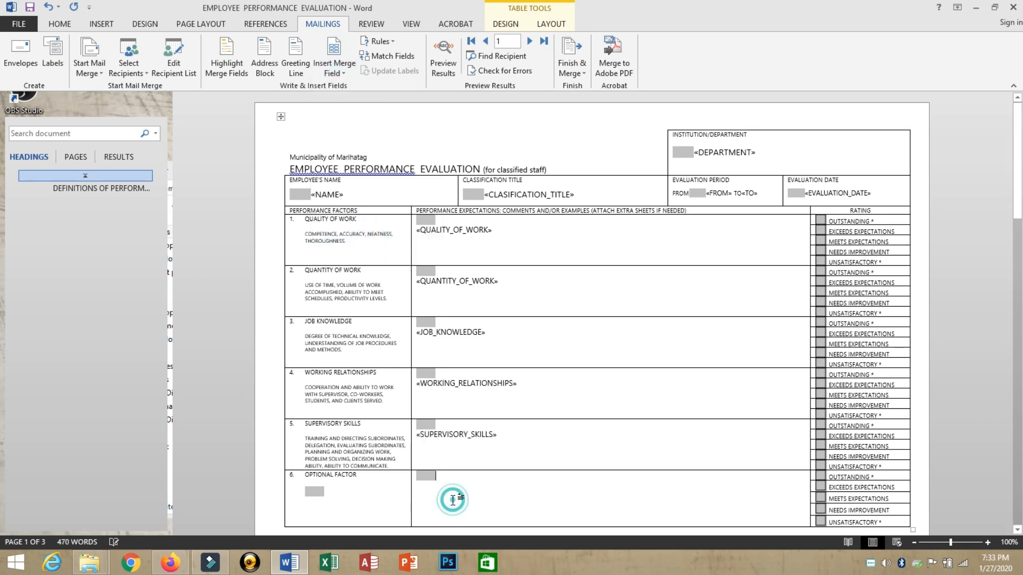
click(337, 66)
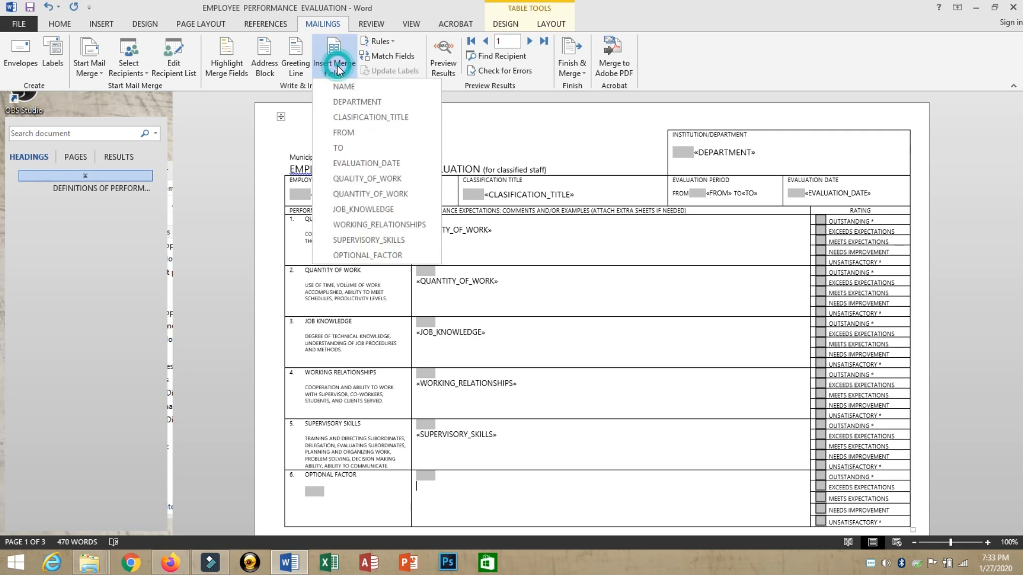
click(373, 255)
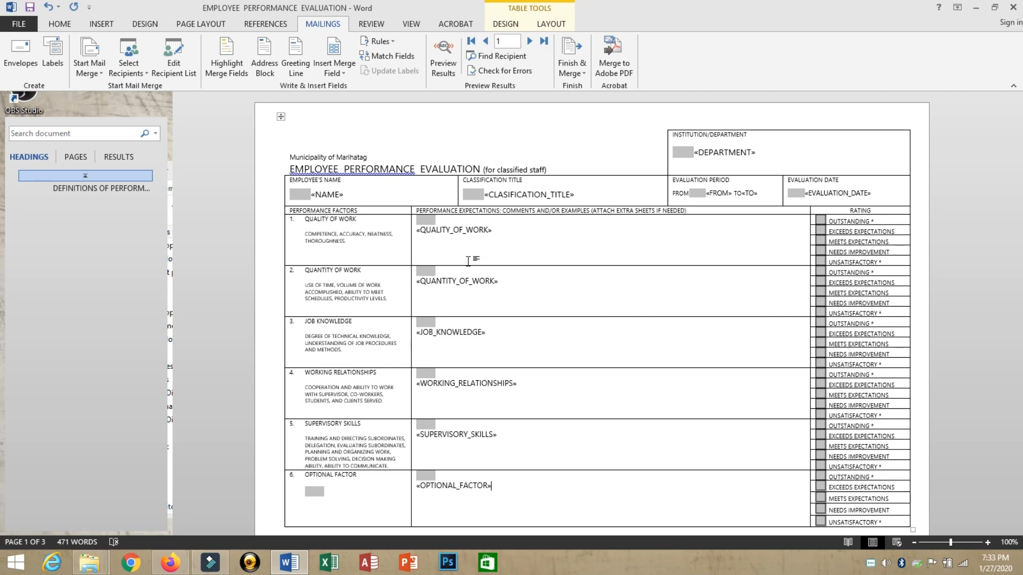
click(469, 259)
Step: Save the evaluation form document with its merge fields
click(30, 8)
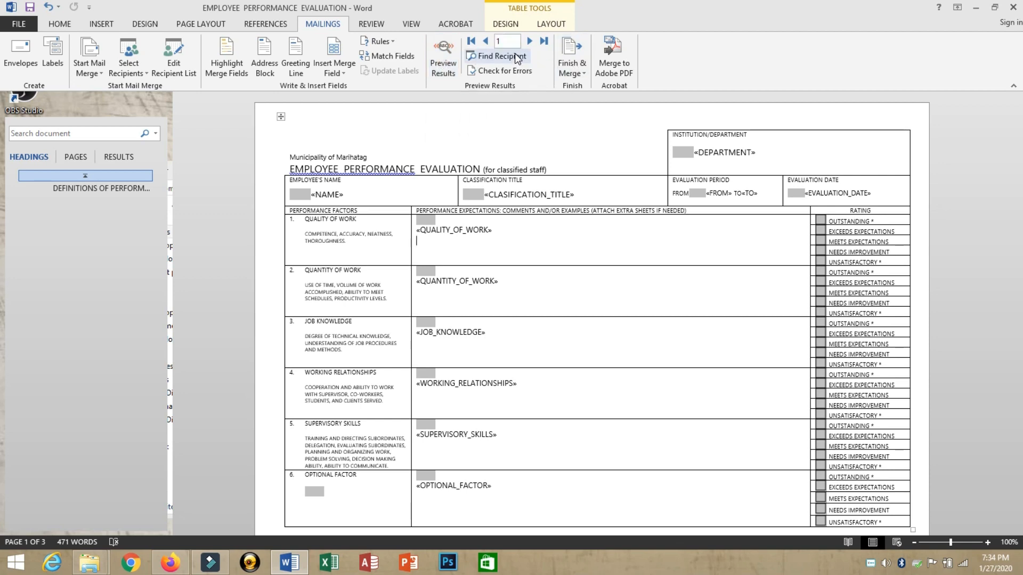
Step: Preview the merged first record and widen the Evaluation Period column
click(447, 56)
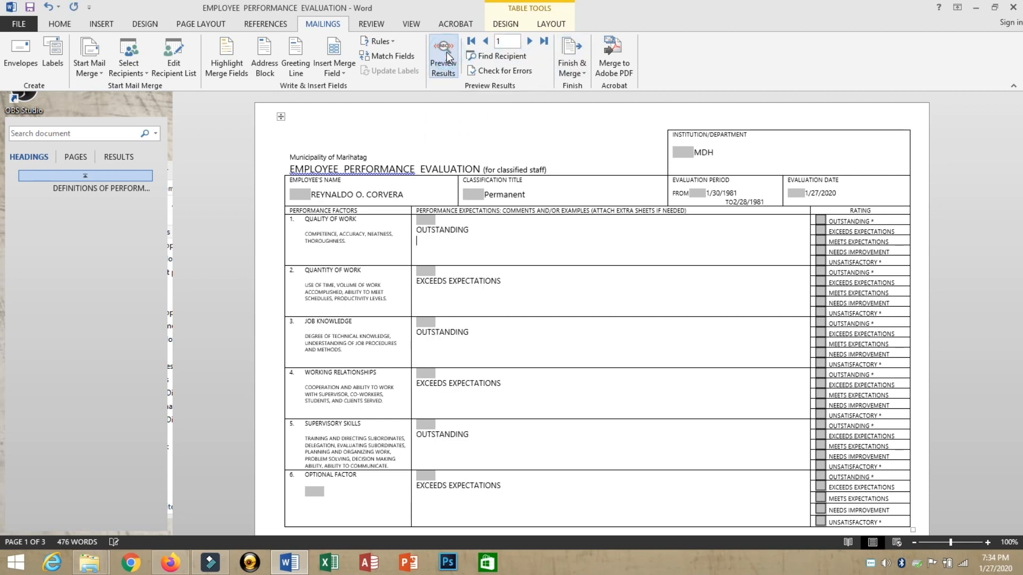
double_click(315, 195)
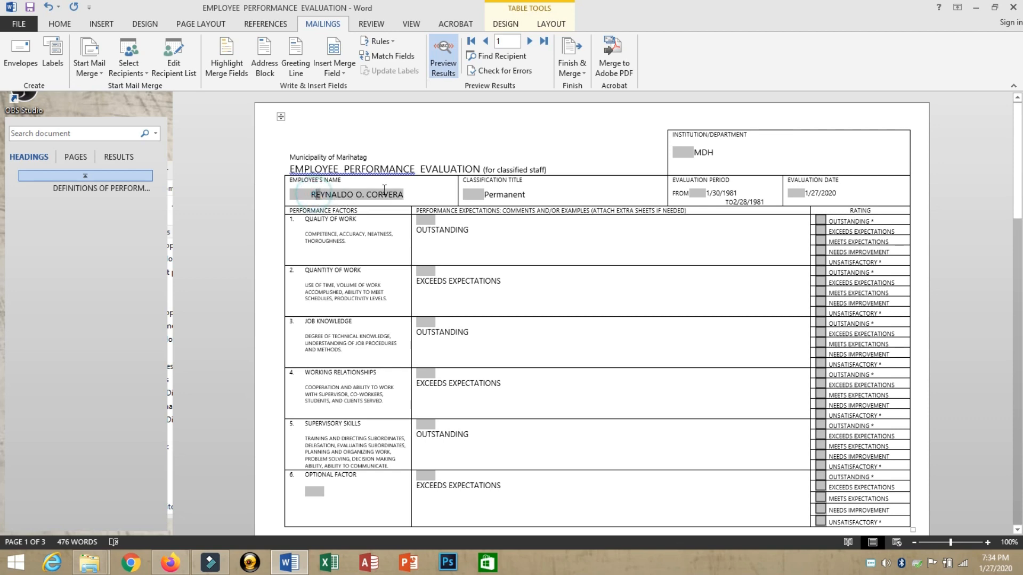
click(725, 159)
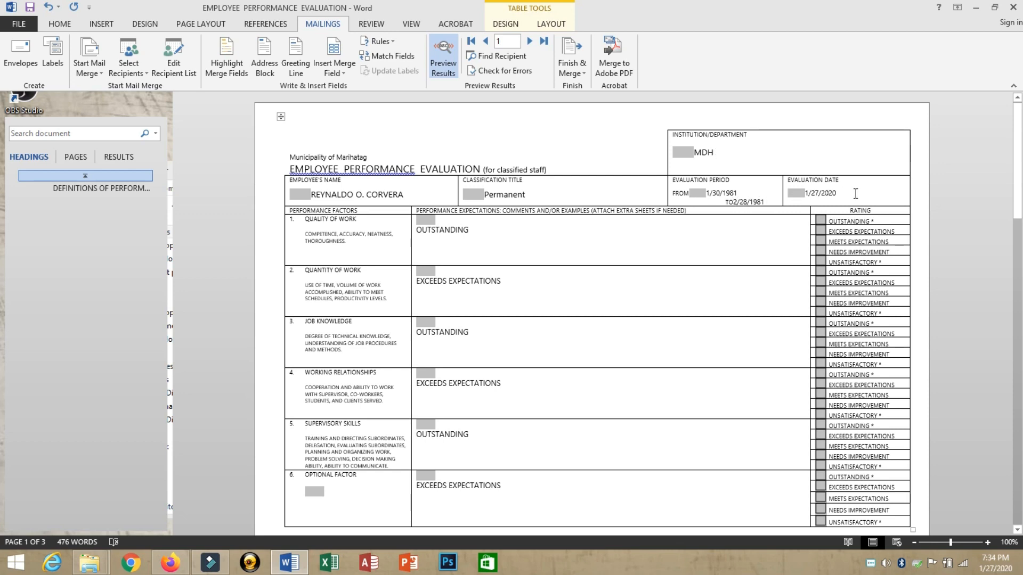
drag(781, 188, 806, 193)
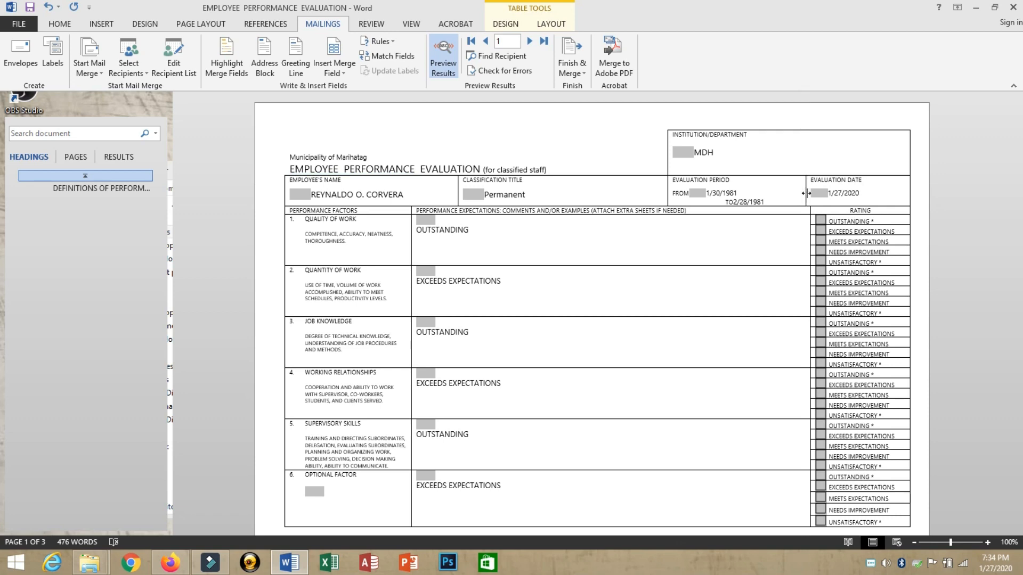
click(725, 201)
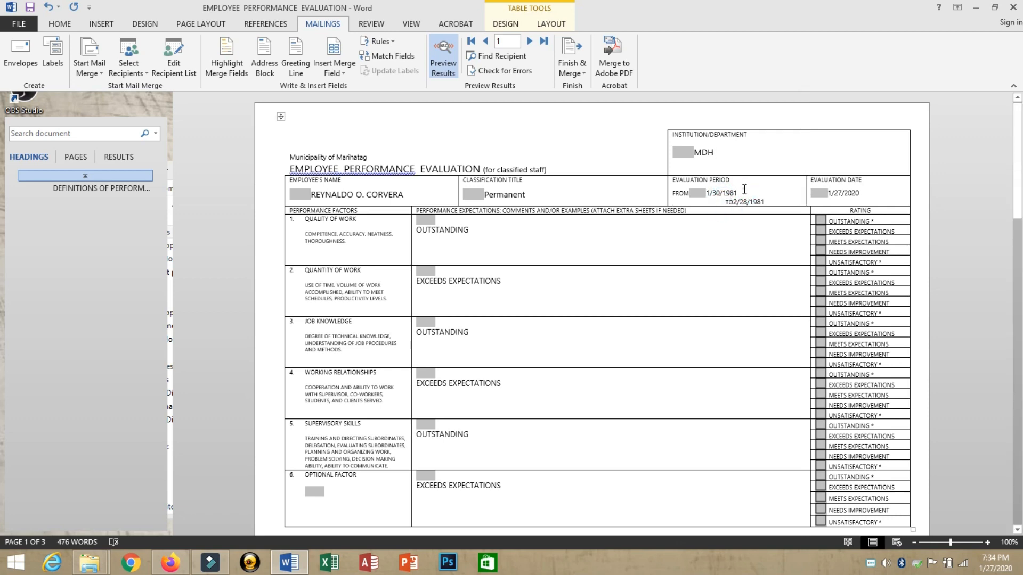
double_click(505, 231)
click(510, 294)
scroll(510, 293, down, 3)
scroll(503, 272, up, 2)
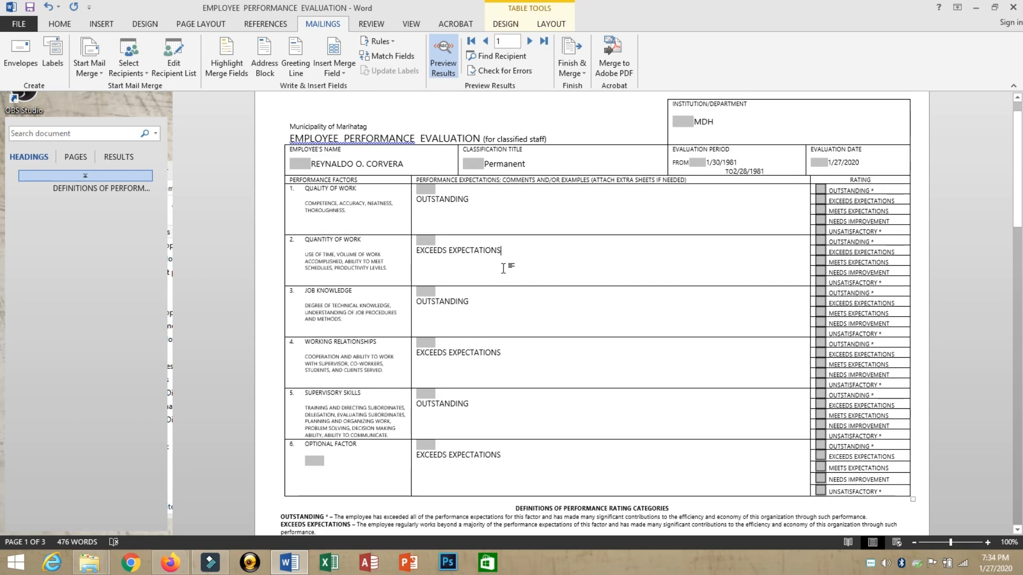
Step: Step through records 2 to 5 and back to record 1
click(529, 41)
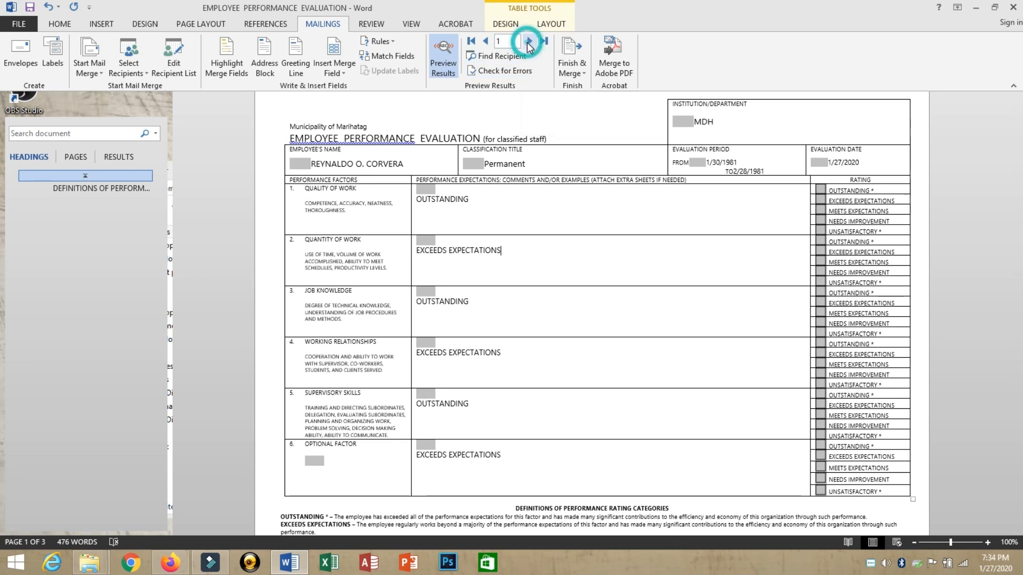
triple_click(391, 165)
click(510, 206)
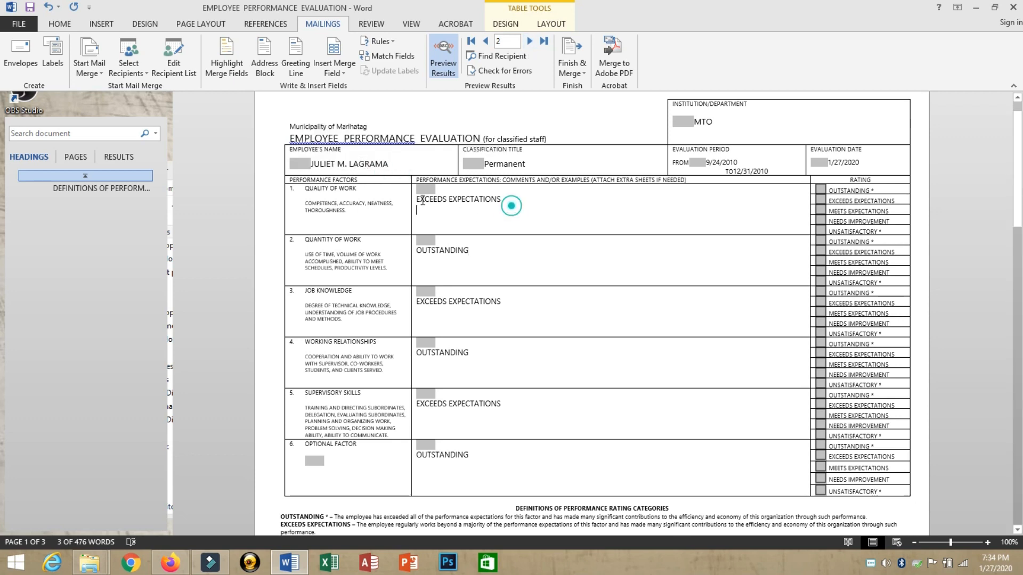
triple_click(423, 201)
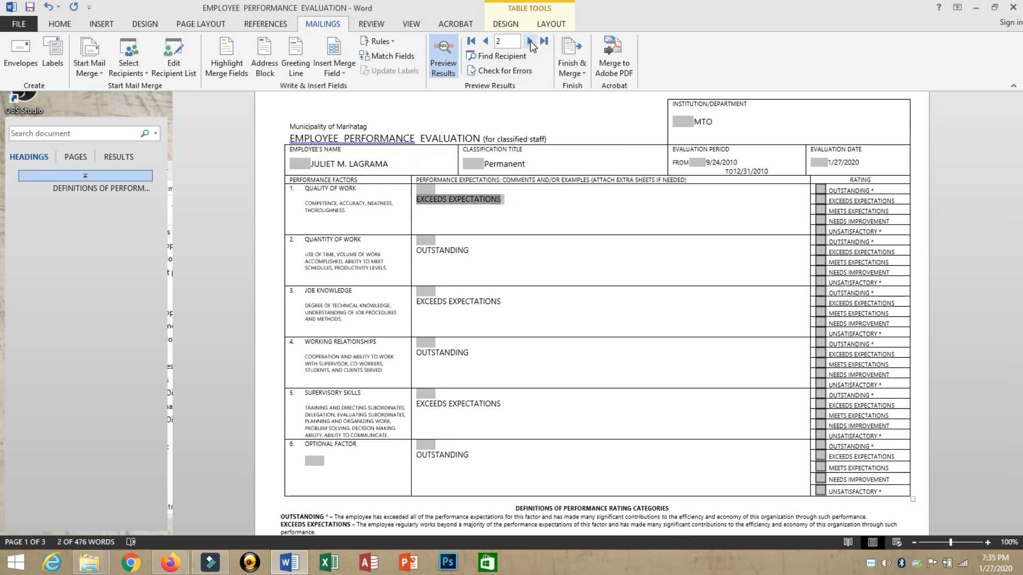
click(529, 41)
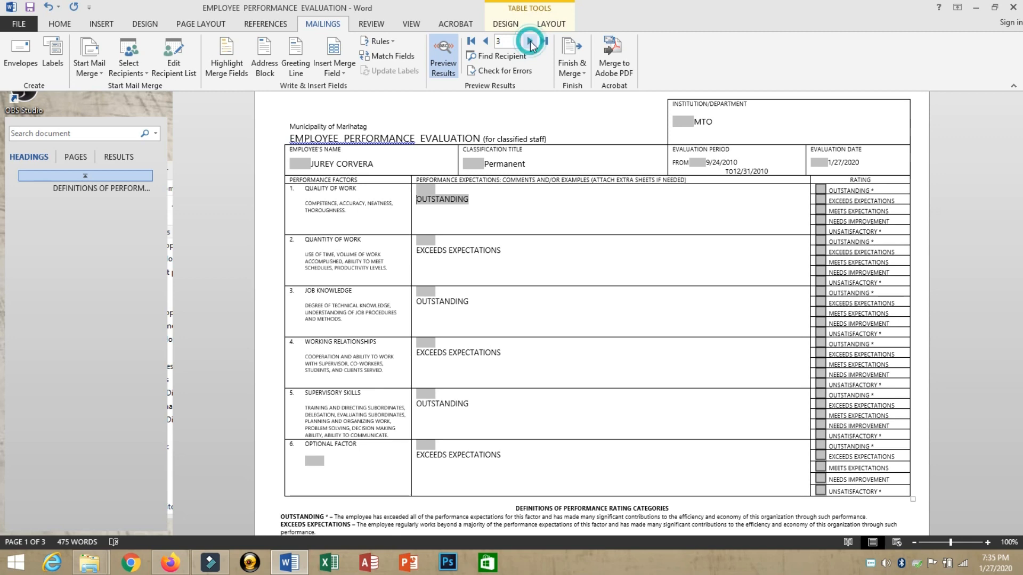
click(530, 42)
click(530, 41)
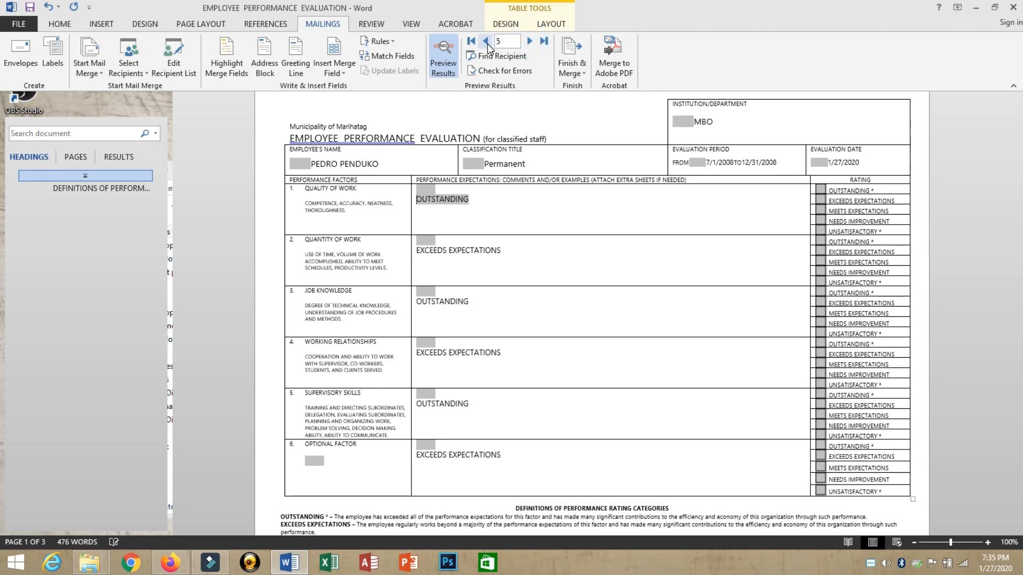
click(487, 42)
click(486, 42)
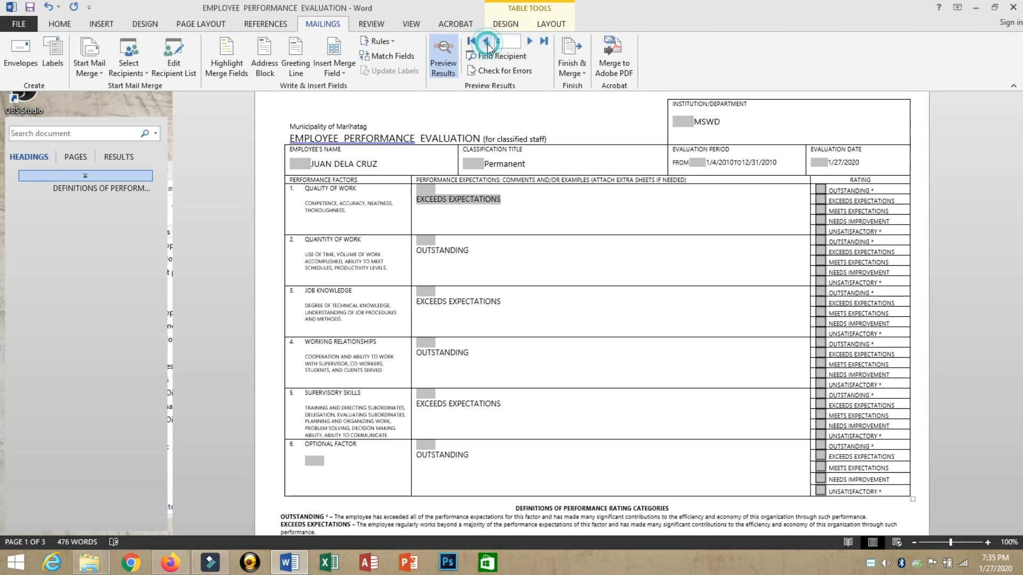
click(487, 43)
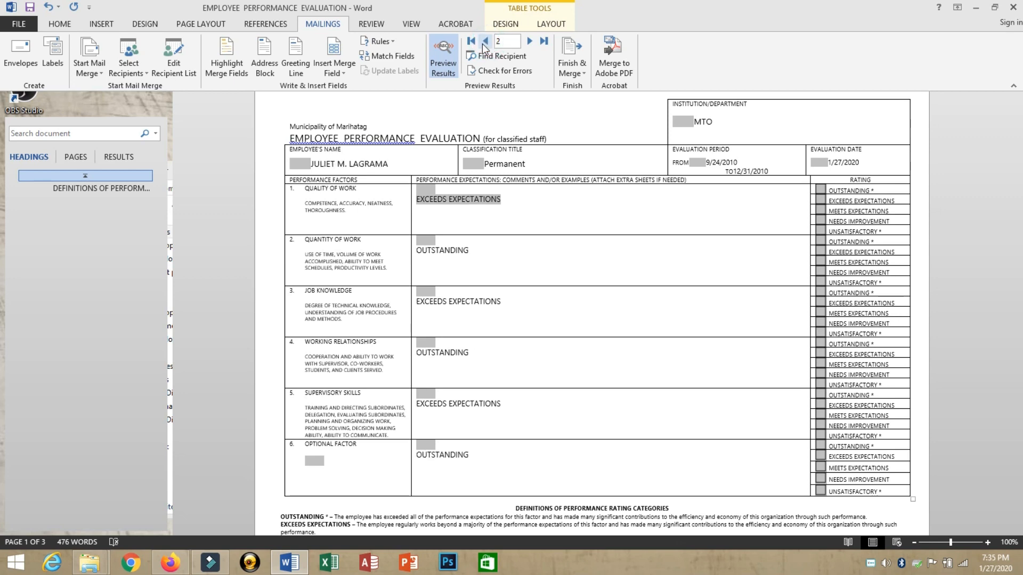
click(471, 41)
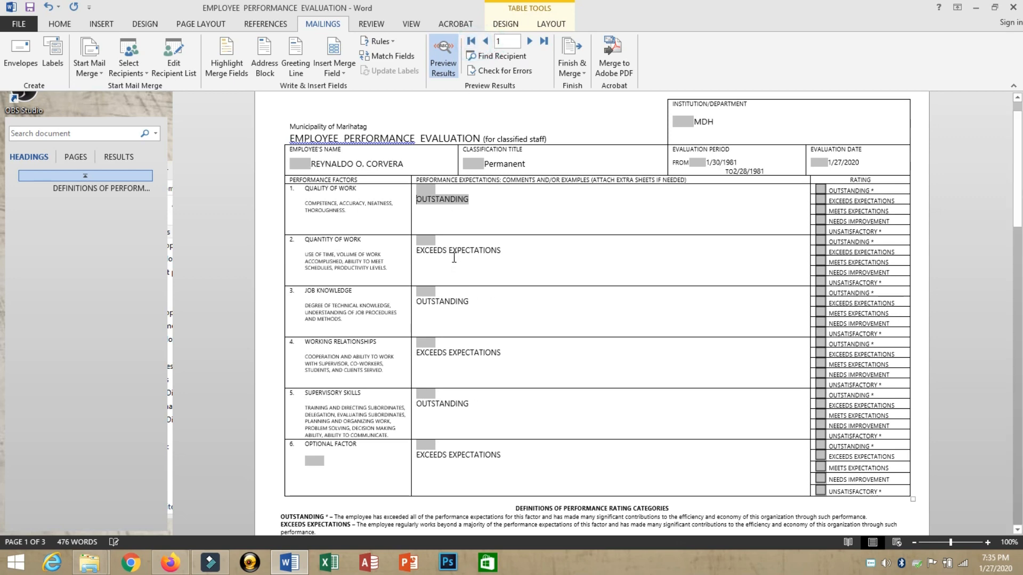
Step: Recheck the next two records, then return to the first employee's form
click(468, 223)
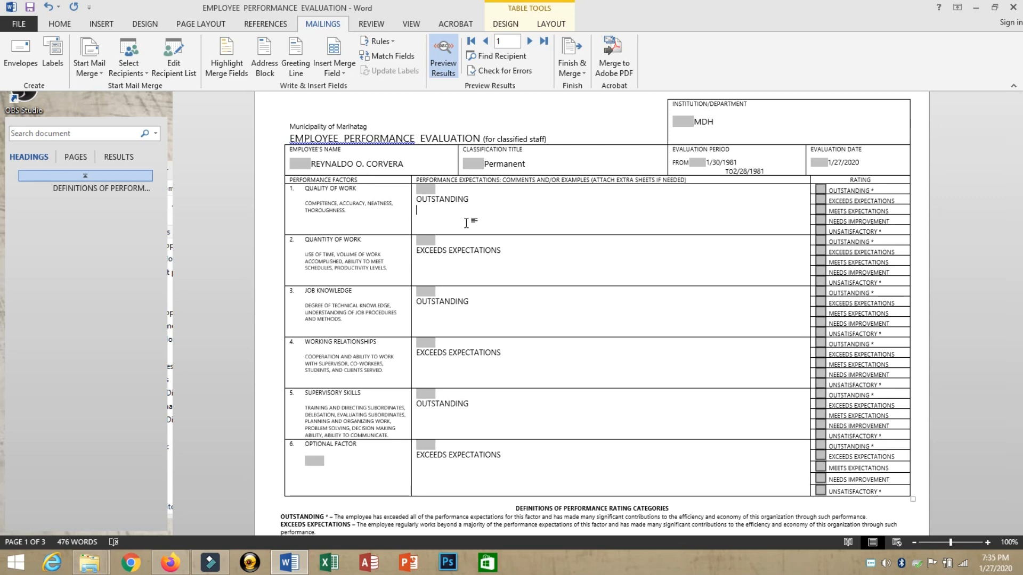
click(530, 41)
click(530, 41)
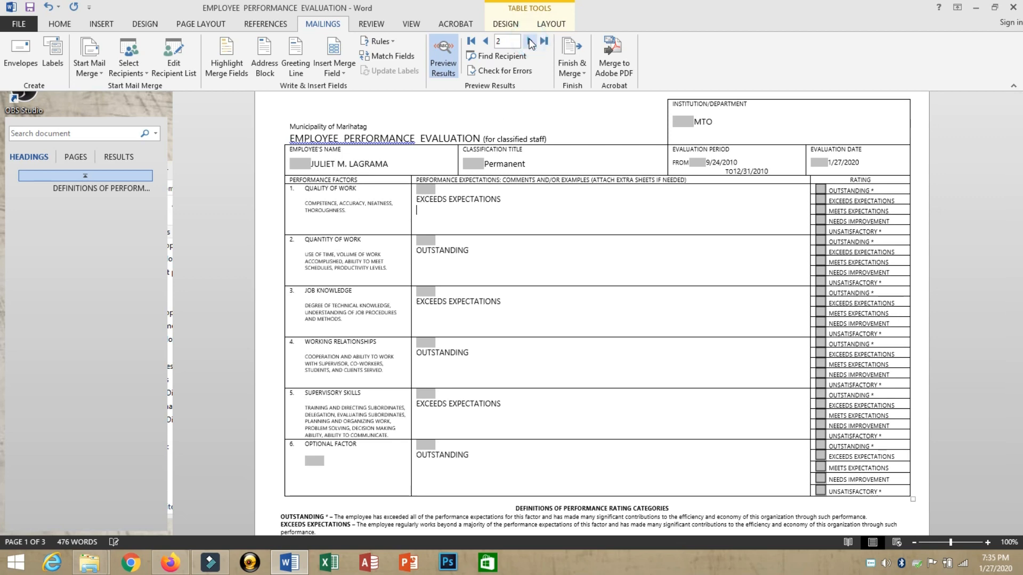
click(471, 40)
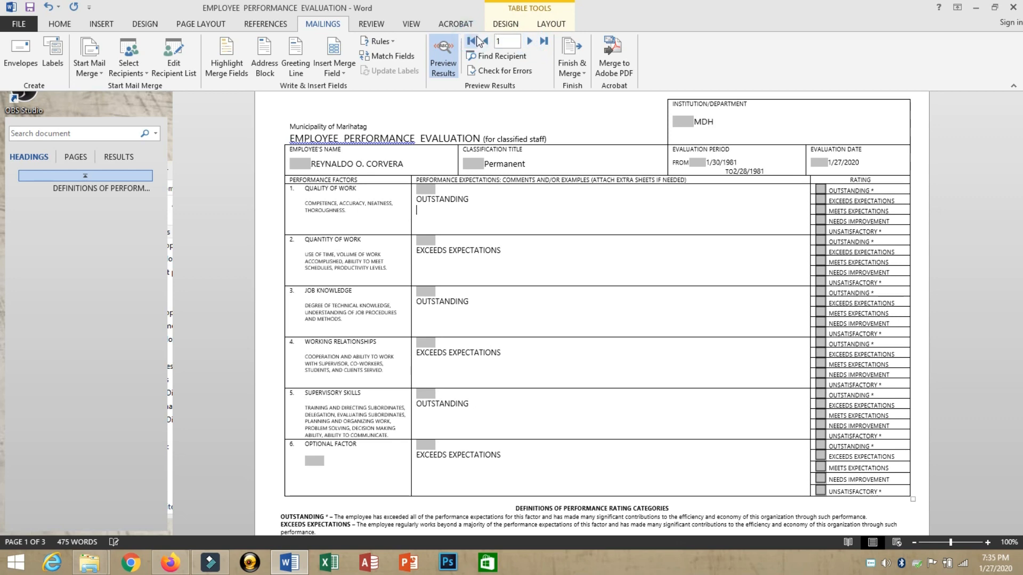
click(414, 165)
click(503, 219)
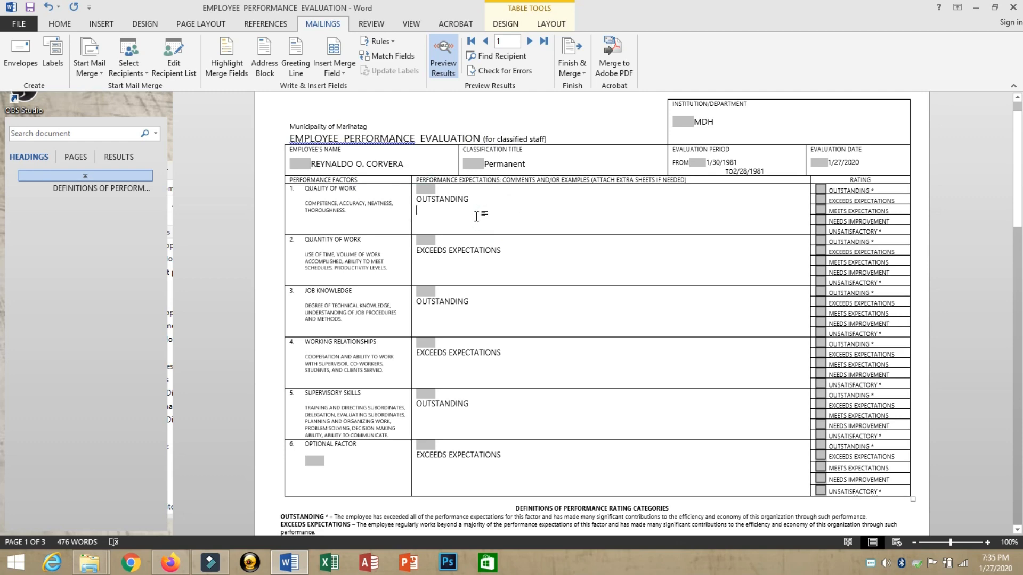
click(476, 216)
Step: Print the first employee's form with the Adobe PDF printer to the Desktop, named after the employee
key(ctrl+p)
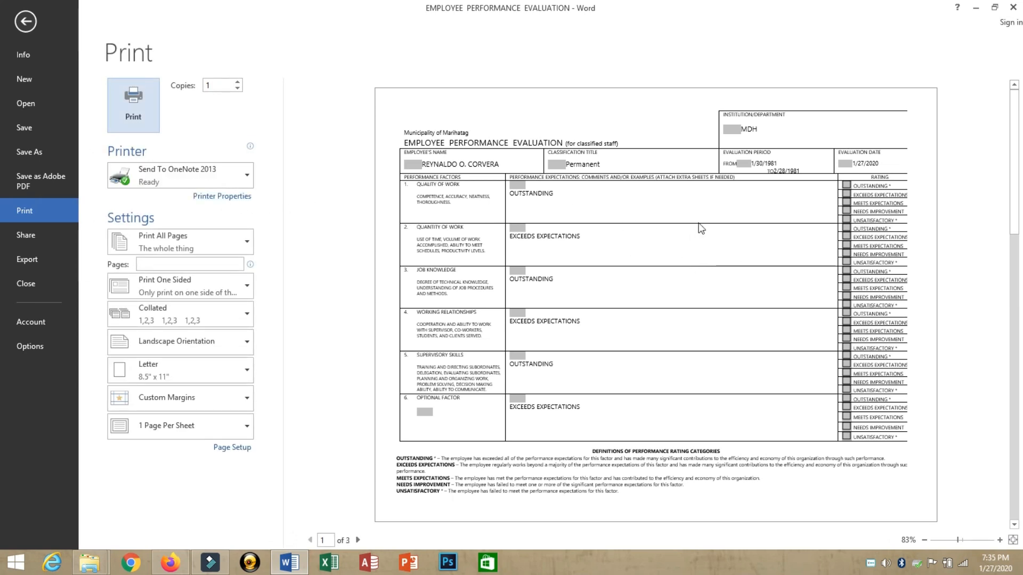
click(178, 169)
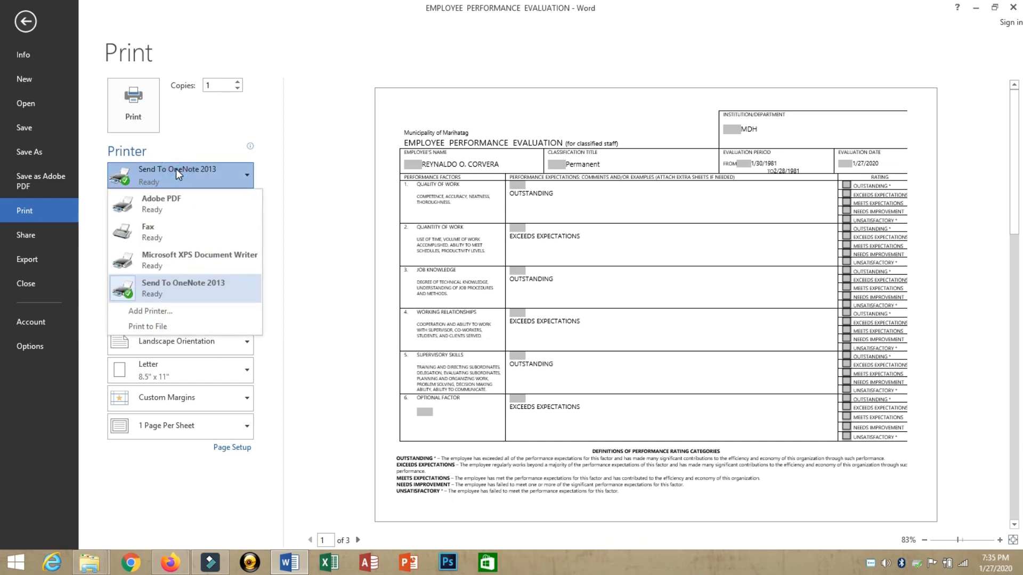
click(166, 200)
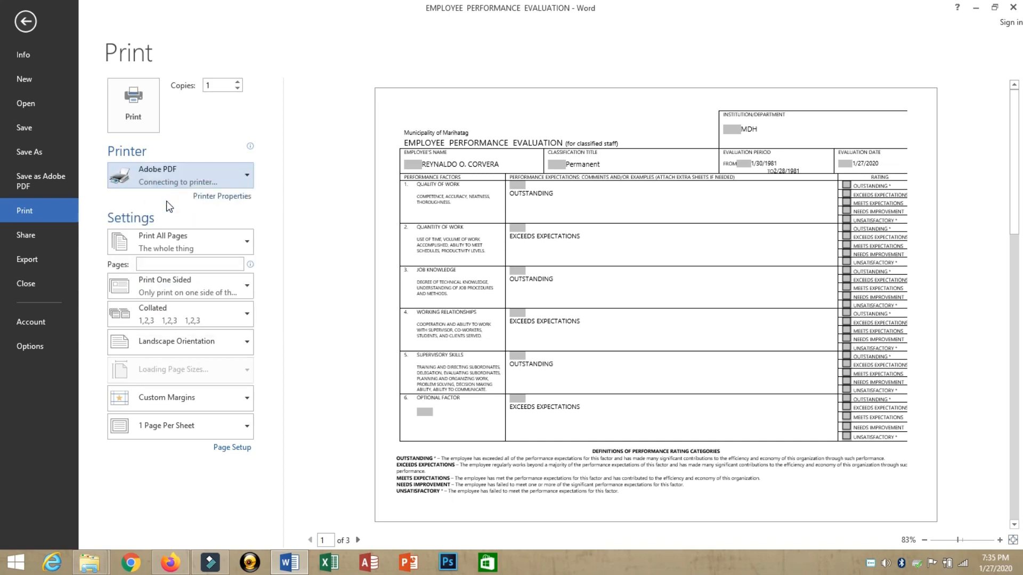
click(123, 108)
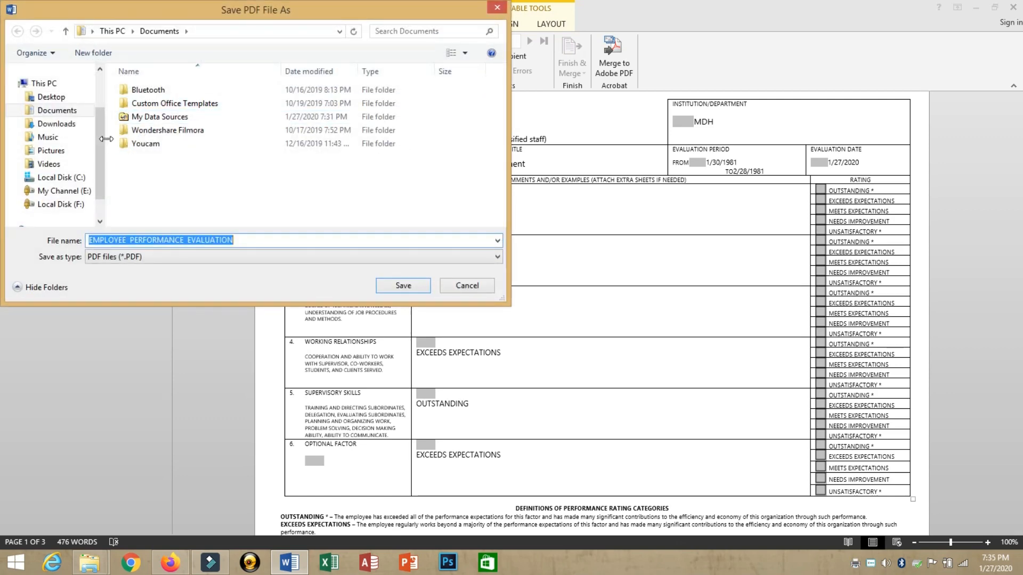
scroll(64, 139, up, 3)
click(51, 89)
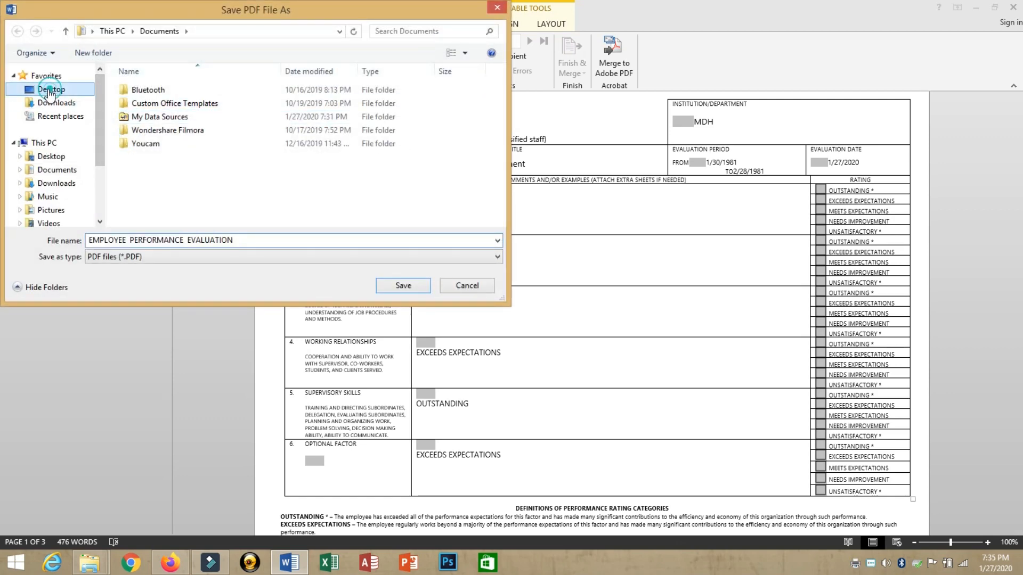
click(159, 242)
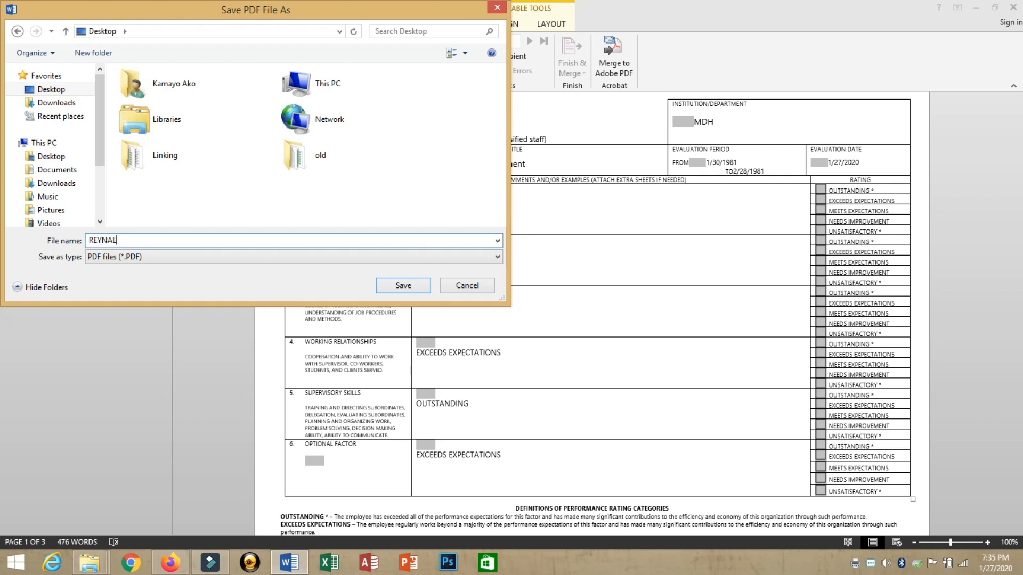
click(414, 287)
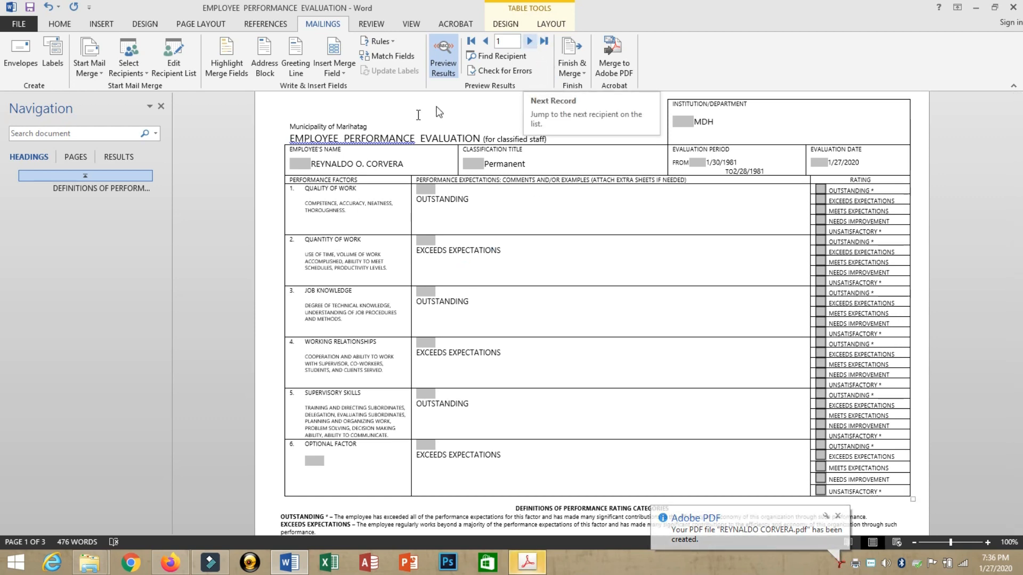
Step: Move to record 2, save it as a Desktop PDF under her name, then preview record 3
click(529, 41)
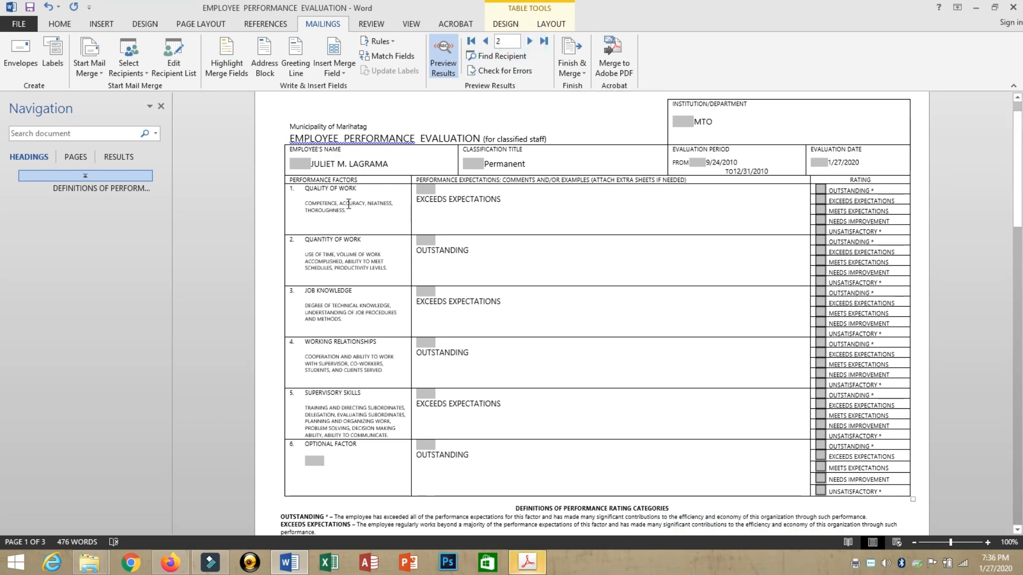
key(ctrl+p)
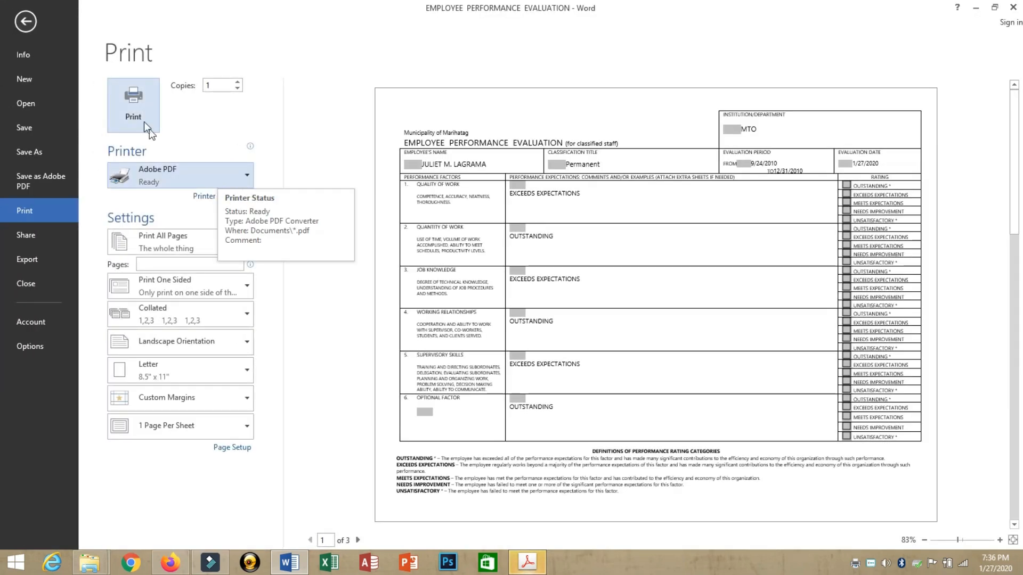
click(127, 115)
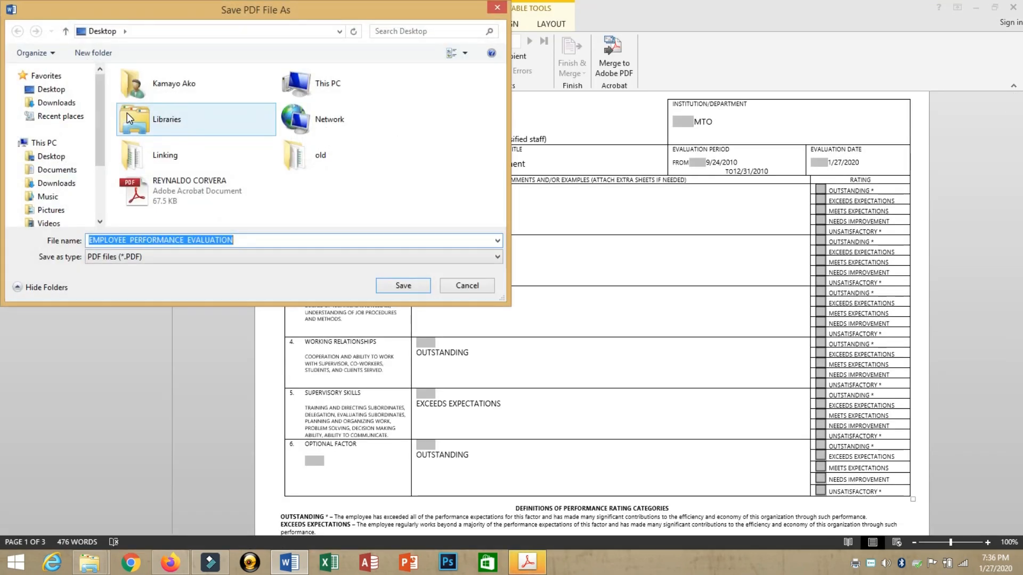
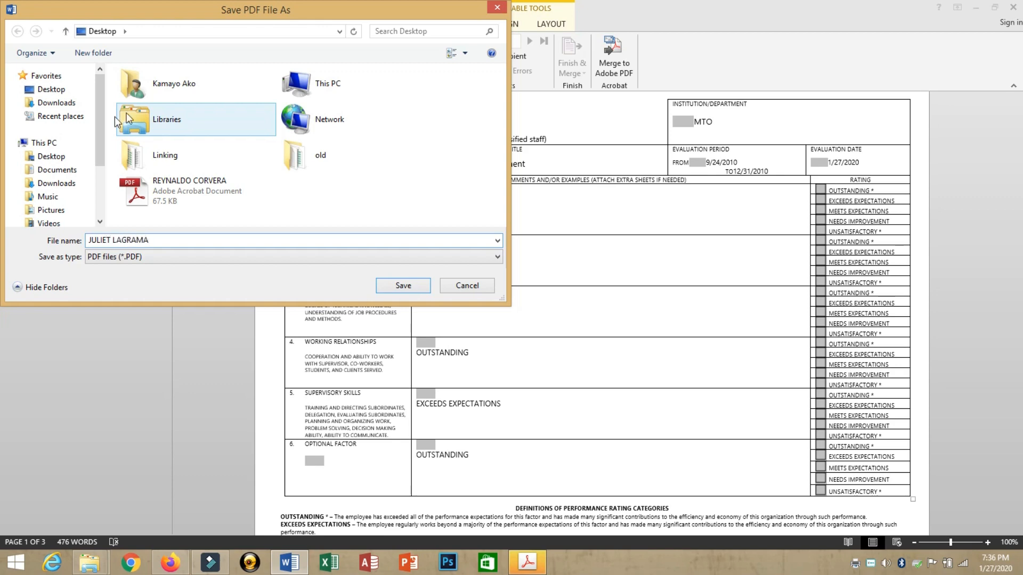
click(411, 289)
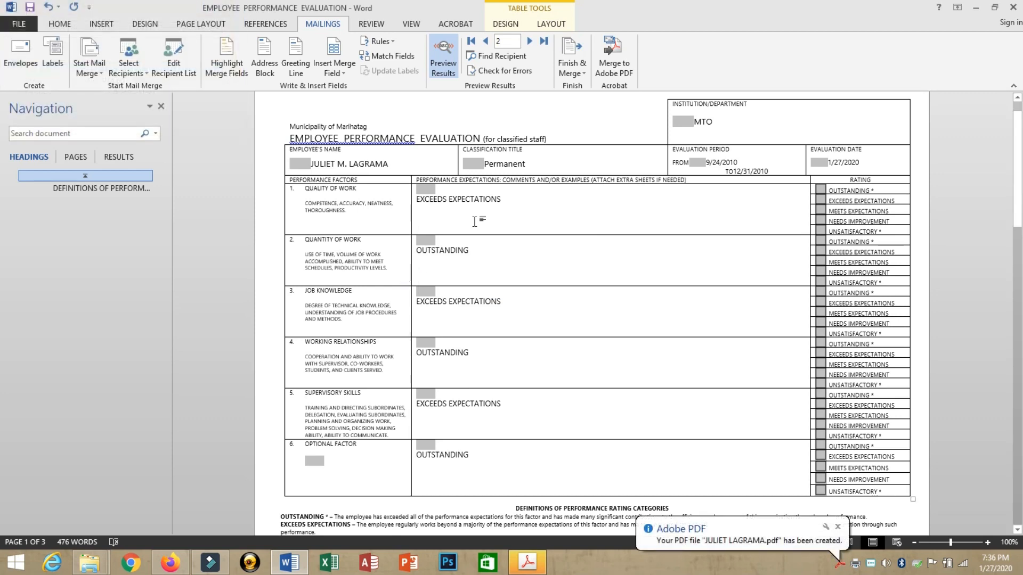
click(529, 43)
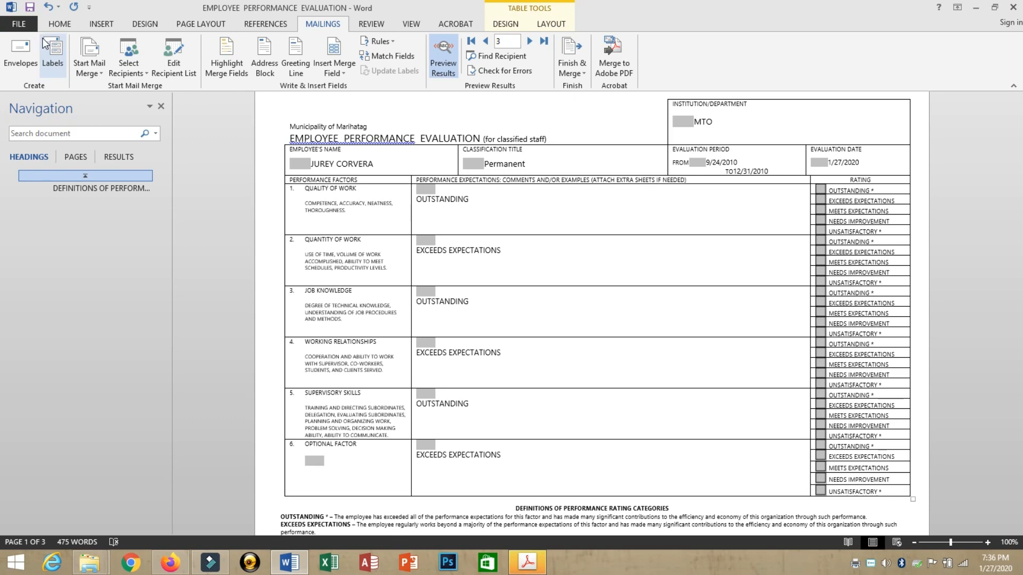
Step: Print record 3 via Adobe PDF to a Desktop file named after him, then preview record 4
key(ctrl+p)
click(158, 183)
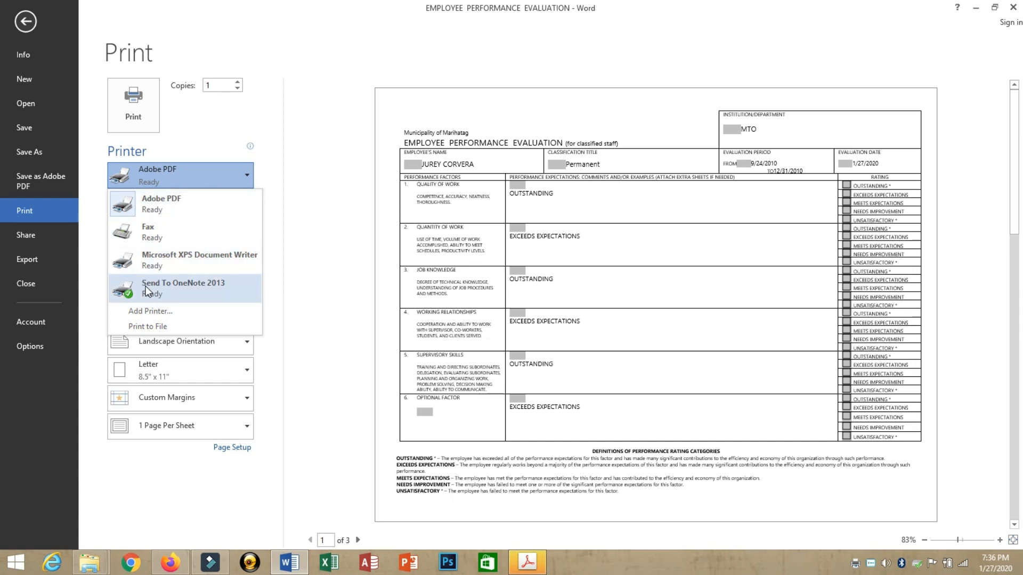
click(177, 184)
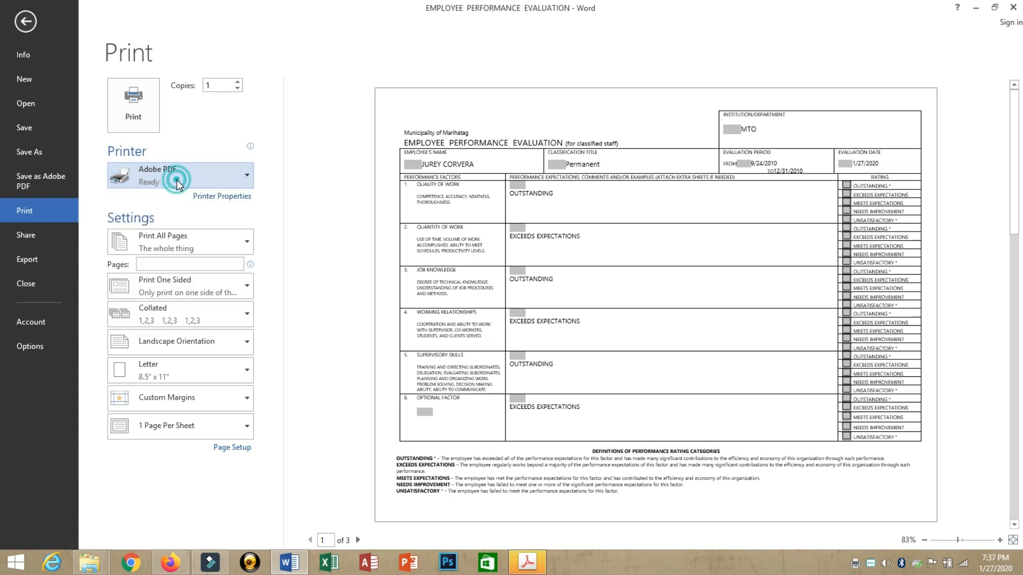
click(142, 113)
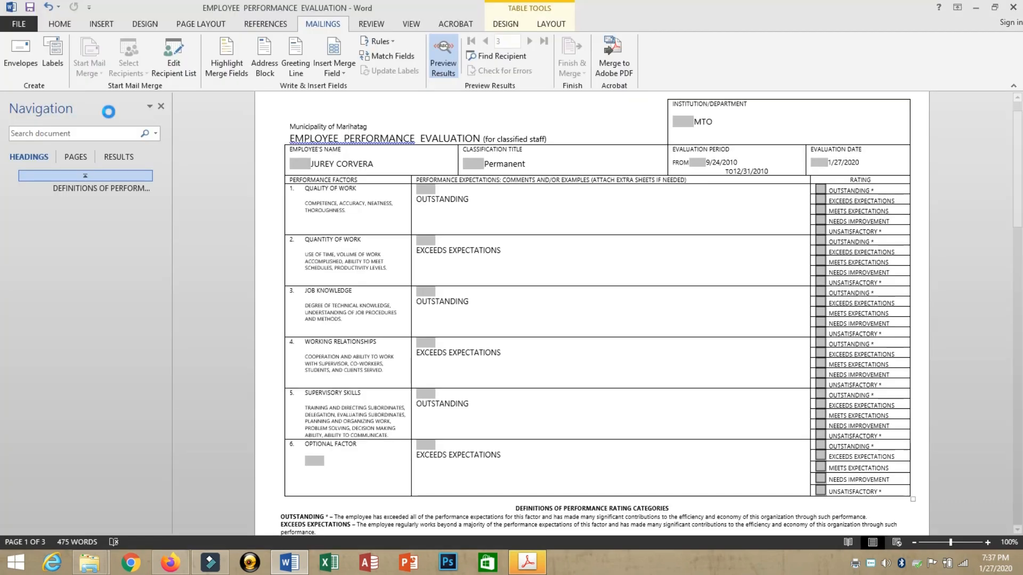
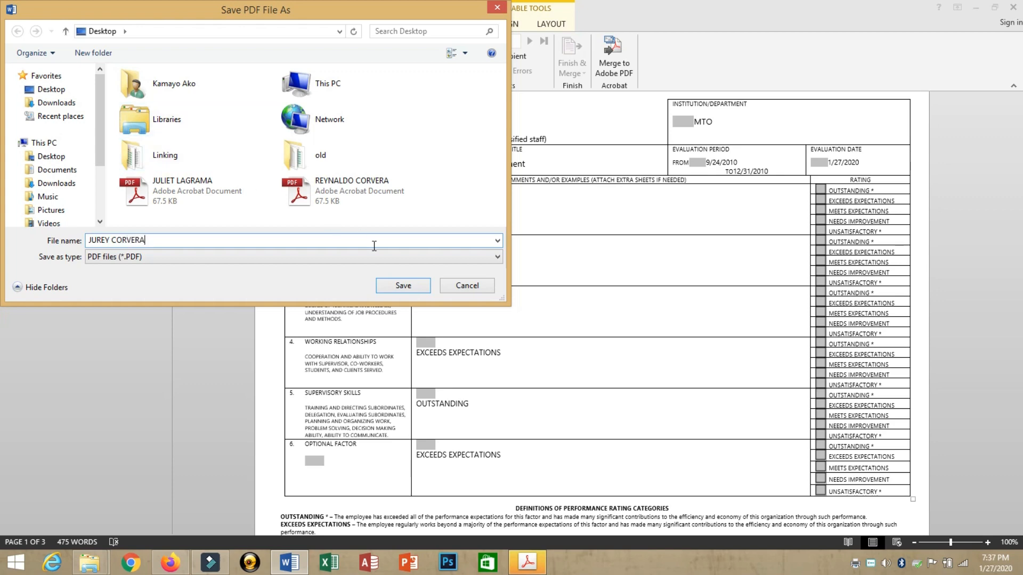
click(403, 286)
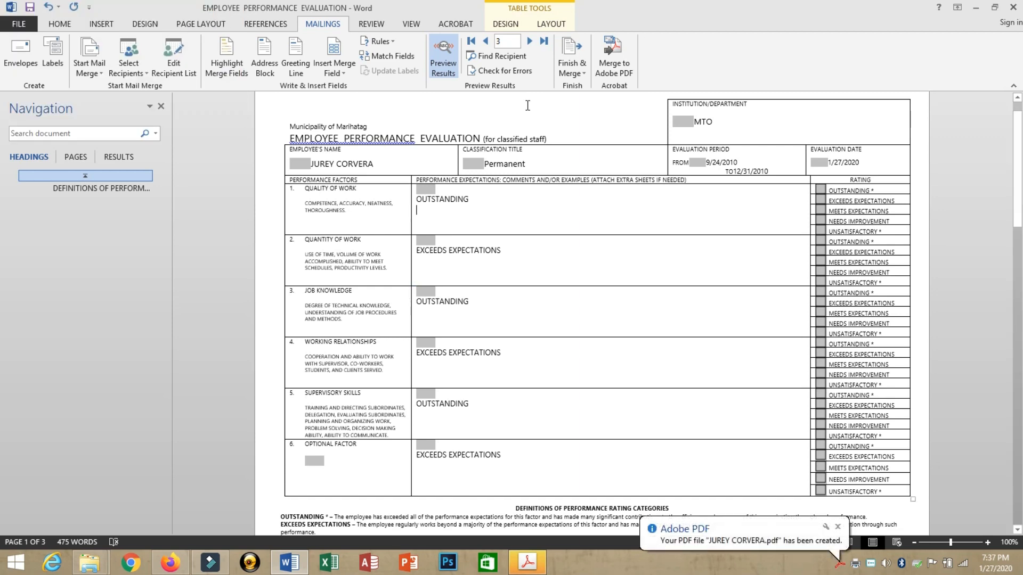
click(530, 43)
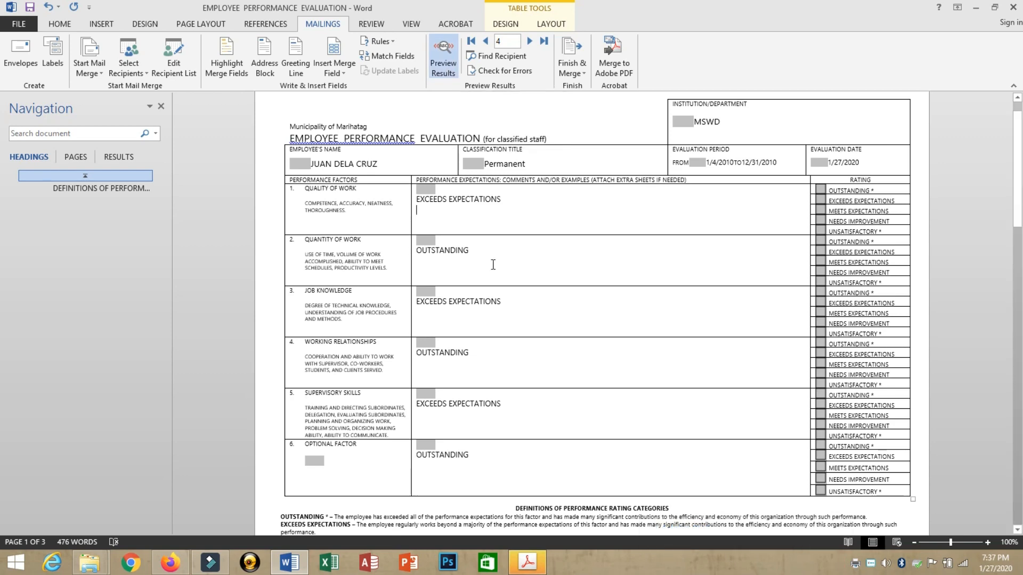
Step: Show the desktop and open each of the three employee PDFs in Acrobat, closing each after checking it
key(super+d)
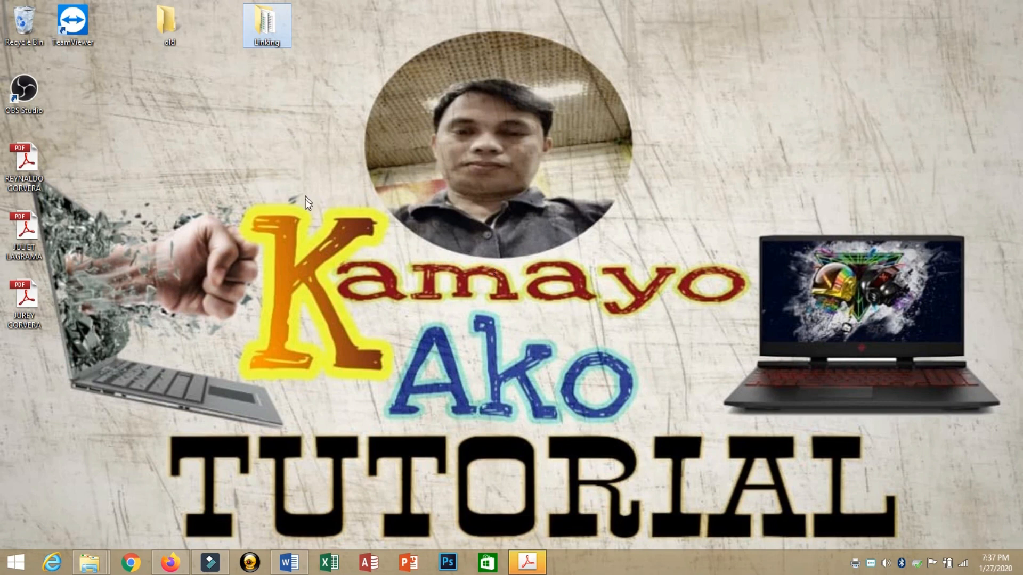
click(20, 156)
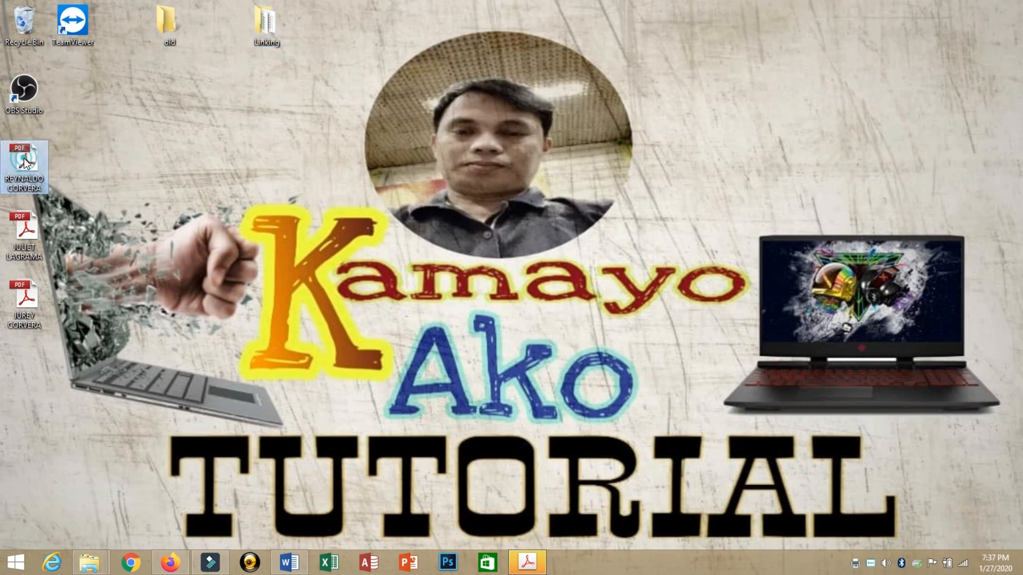
double_click(25, 163)
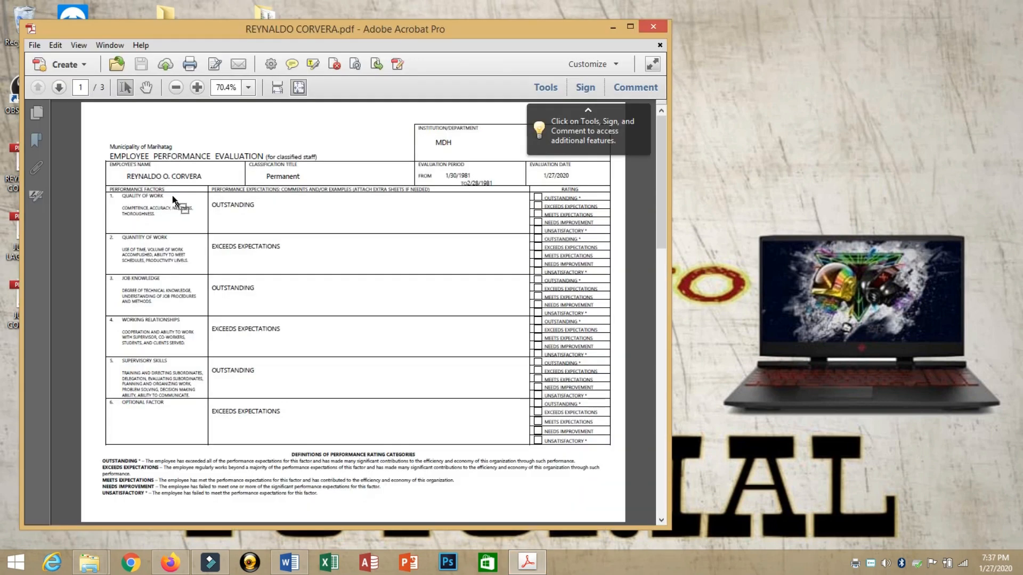
click(206, 178)
click(653, 26)
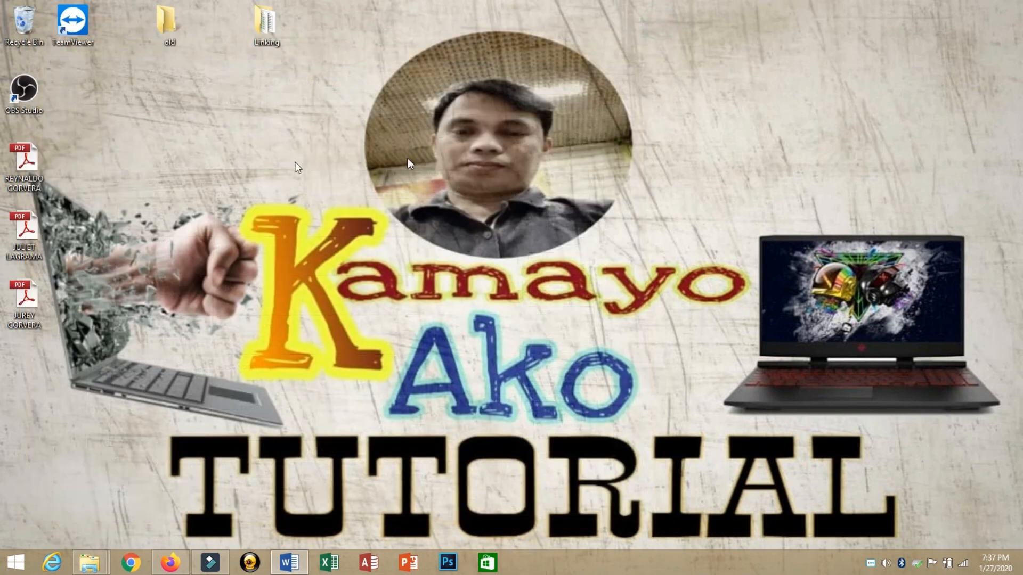
double_click(27, 235)
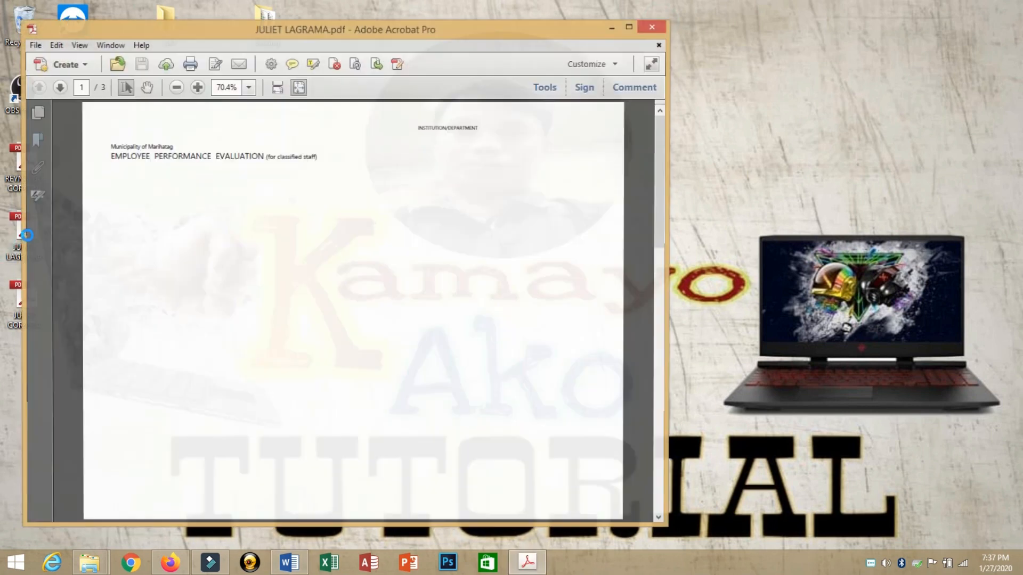
click(653, 28)
double_click(33, 302)
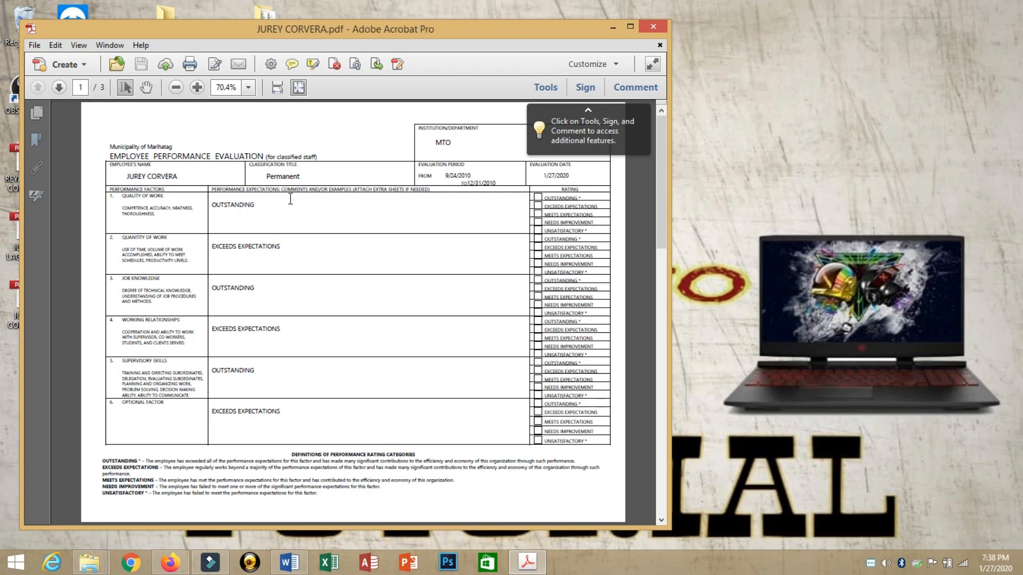
click(664, 24)
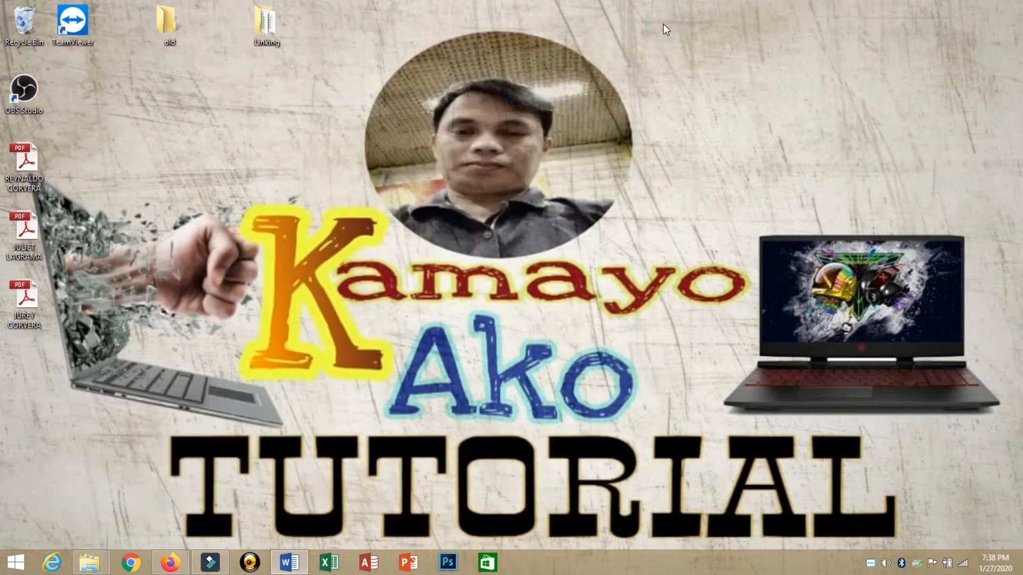
Step: Restore the Word form to the screen and briefly select the 'Municipality of Marihatag' line
click(296, 568)
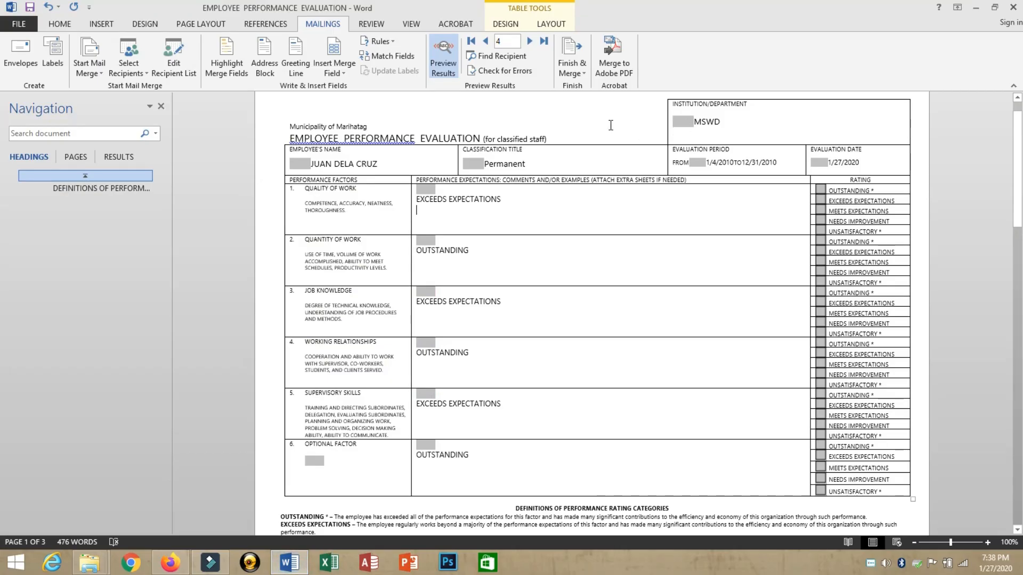
triple_click(589, 120)
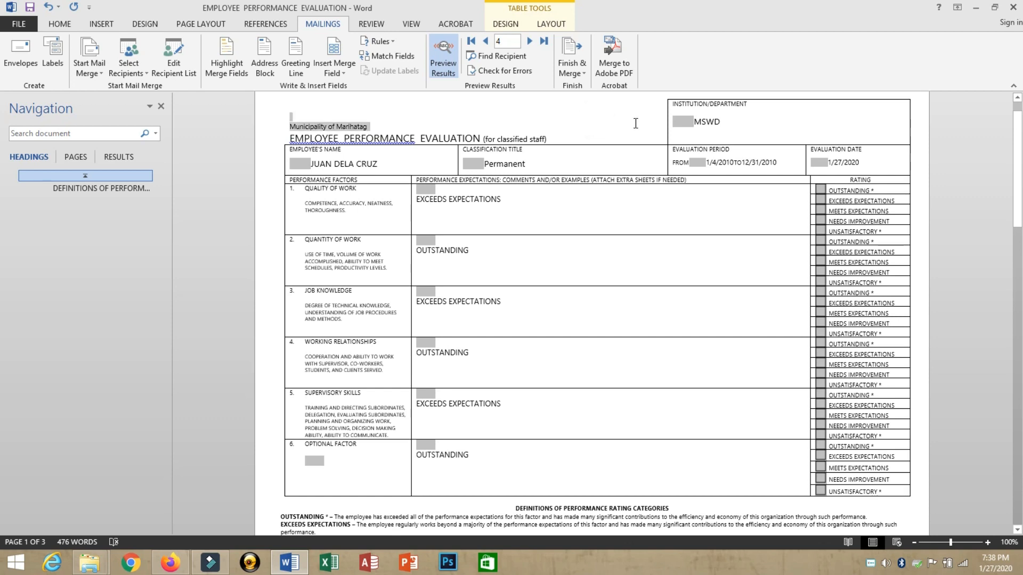
click(612, 129)
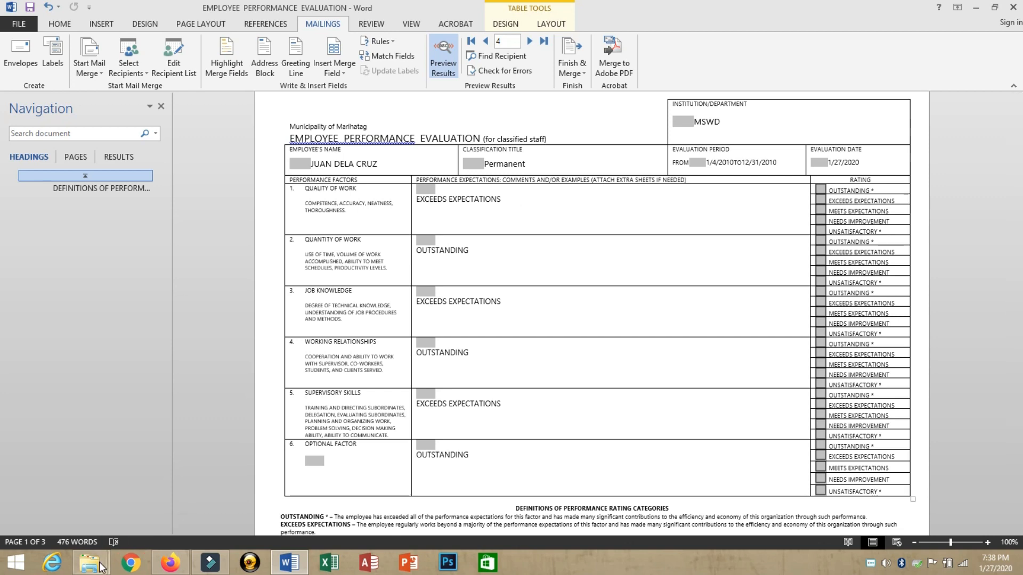
Step: Visit the Linking folder and begin renaming the Excel data file, then return to the form
mouse_move(89, 563)
click(207, 507)
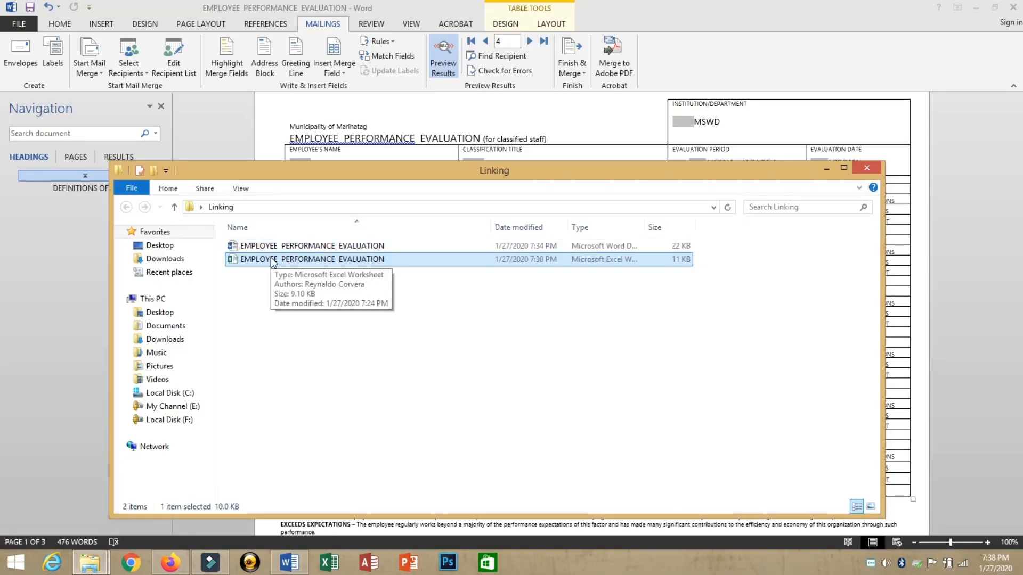
click(273, 262)
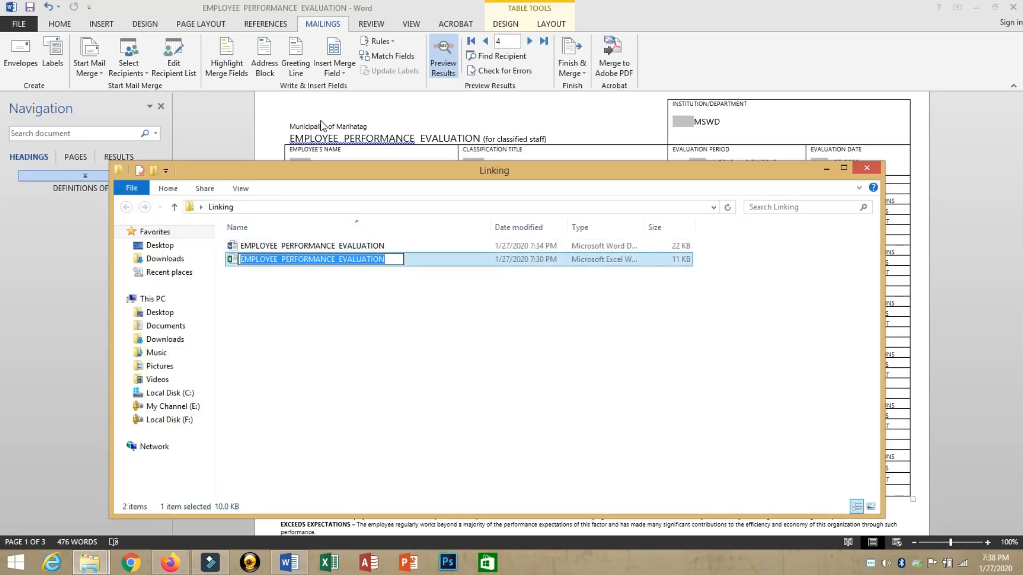
click(322, 125)
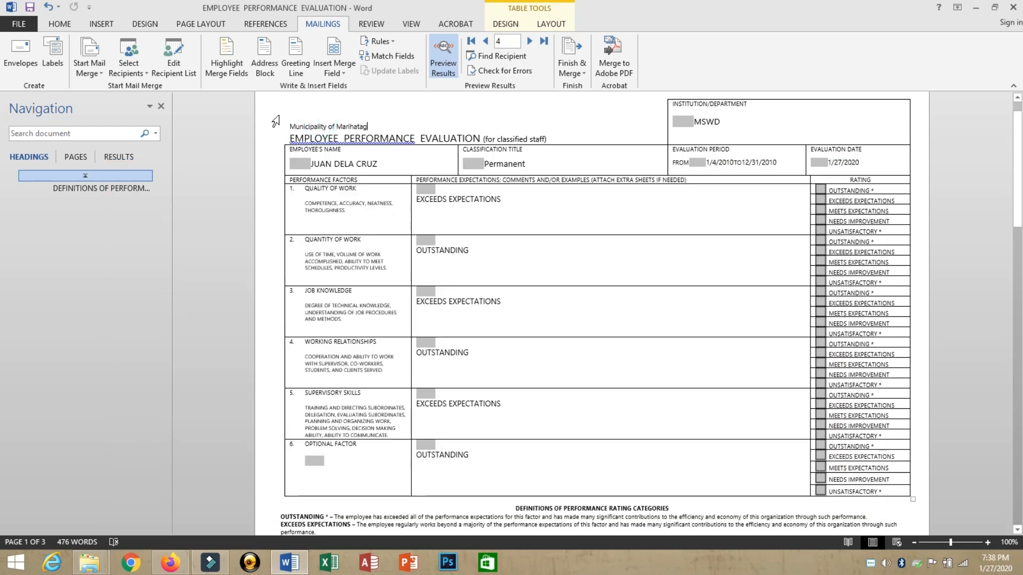
mouse_move(1018, 11)
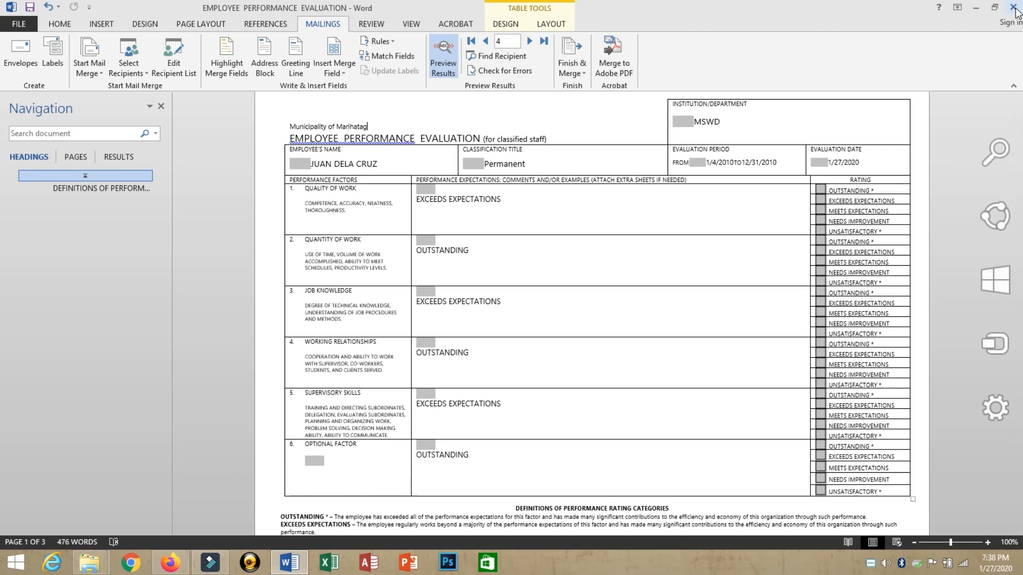